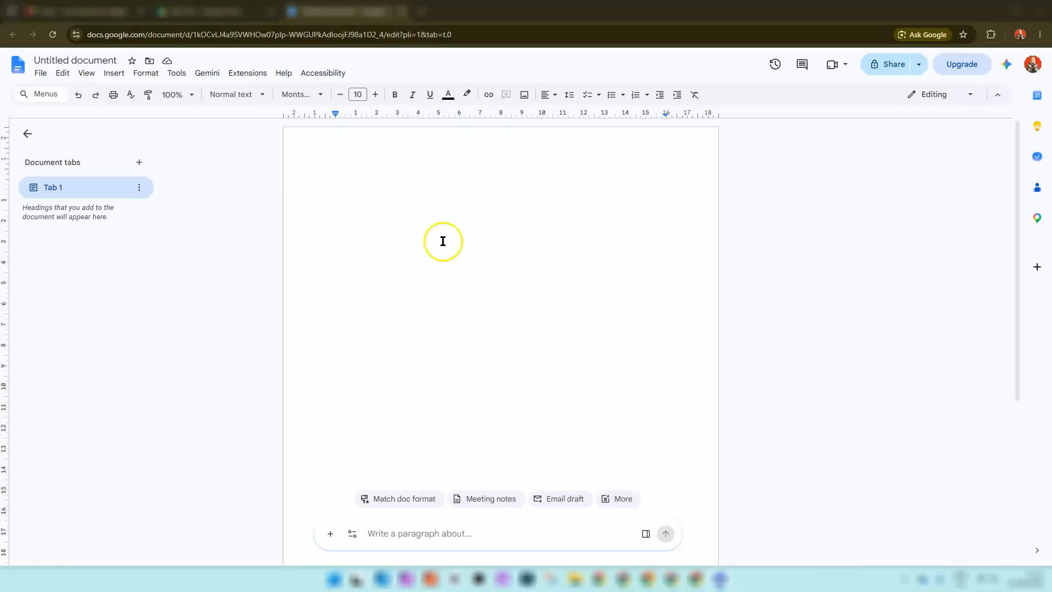
- Rename the untitled document as "Client Reflection Workbook"
triple_click(84, 60)
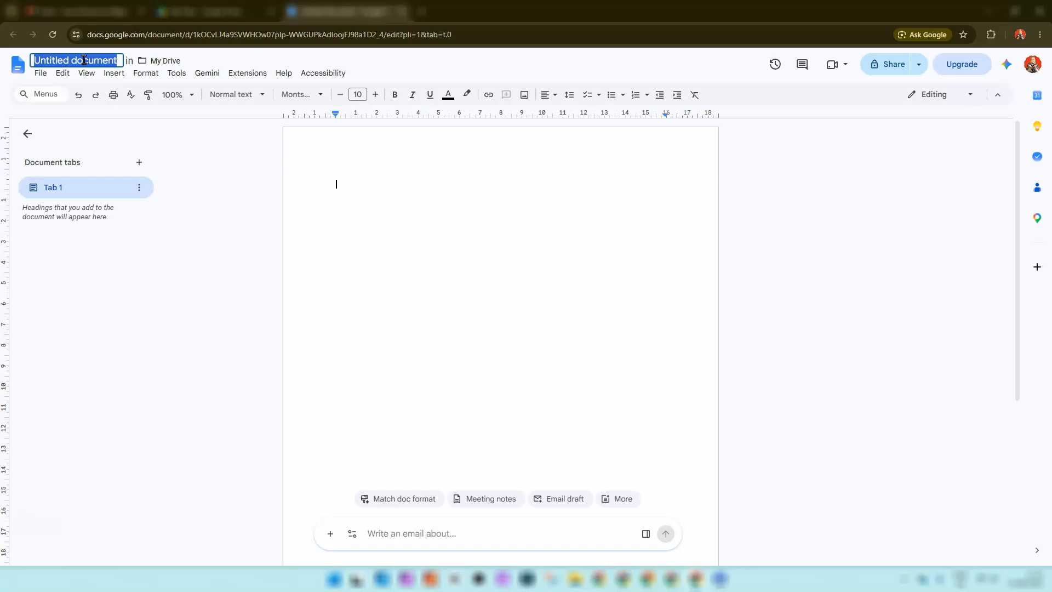
text(Client Reflection Workbook)
click(118, 166)
- Add the heading "Client Reflection Workbook" at the start of the page in the Title style, followed by a new line
click(345, 181)
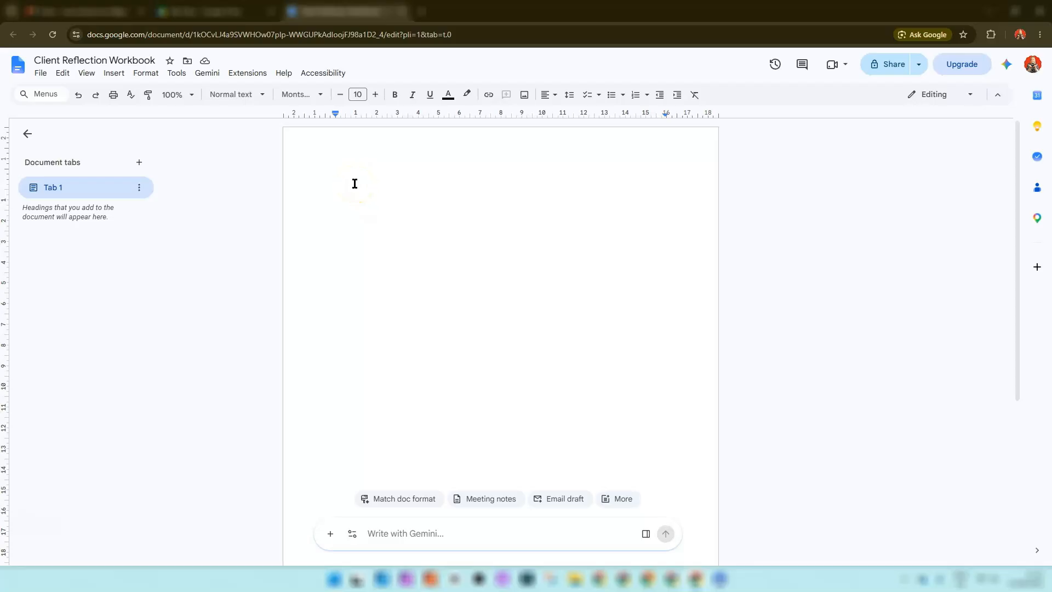
click(258, 94)
click(244, 160)
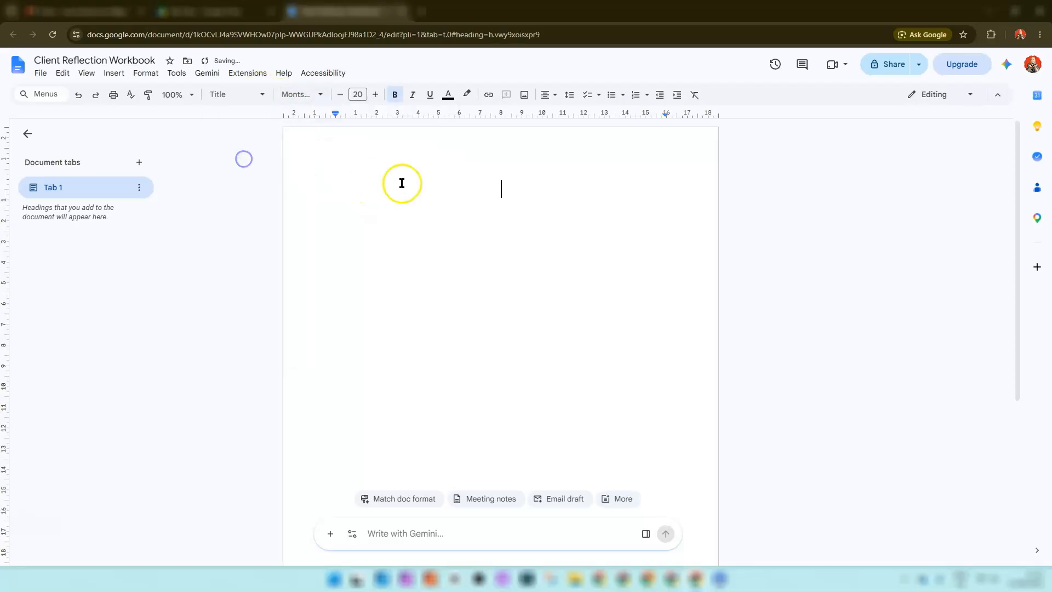
text(Client Reflection Workbook)
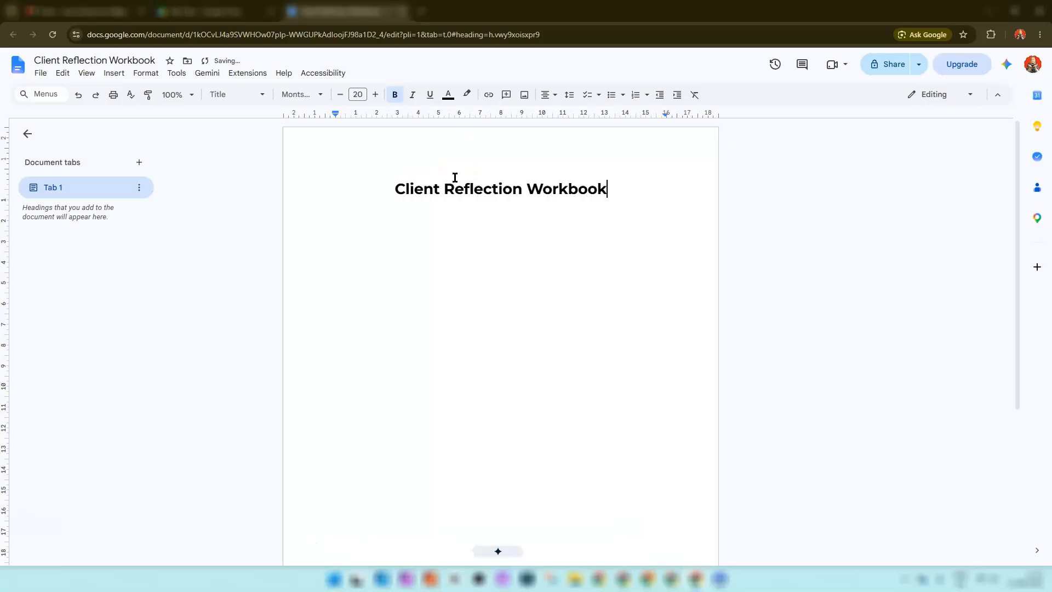
key(Return)
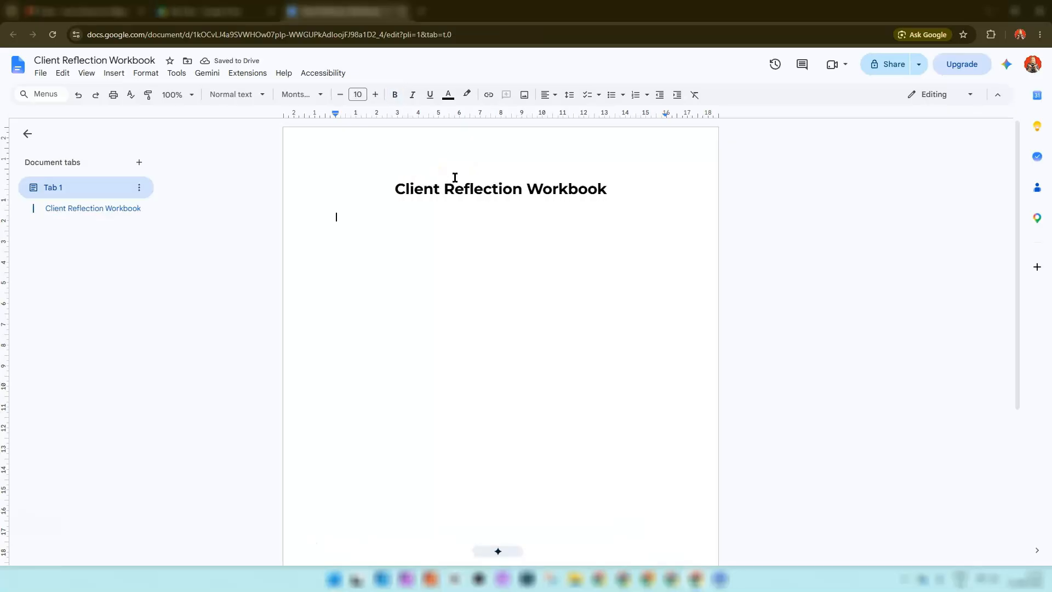
- Add "Take a few minutes to reflect on your recent progress." below the title and format it as 11 pt, italic and centred
text(Take a few minutes to reflect on your recent progress.)
drag(336, 217, 534, 216)
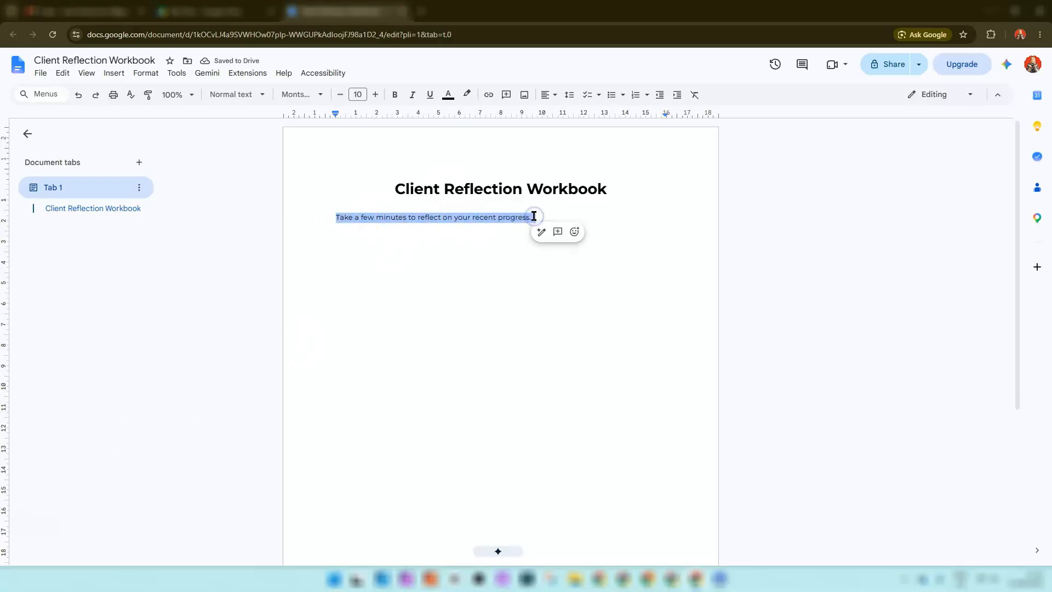
click(375, 94)
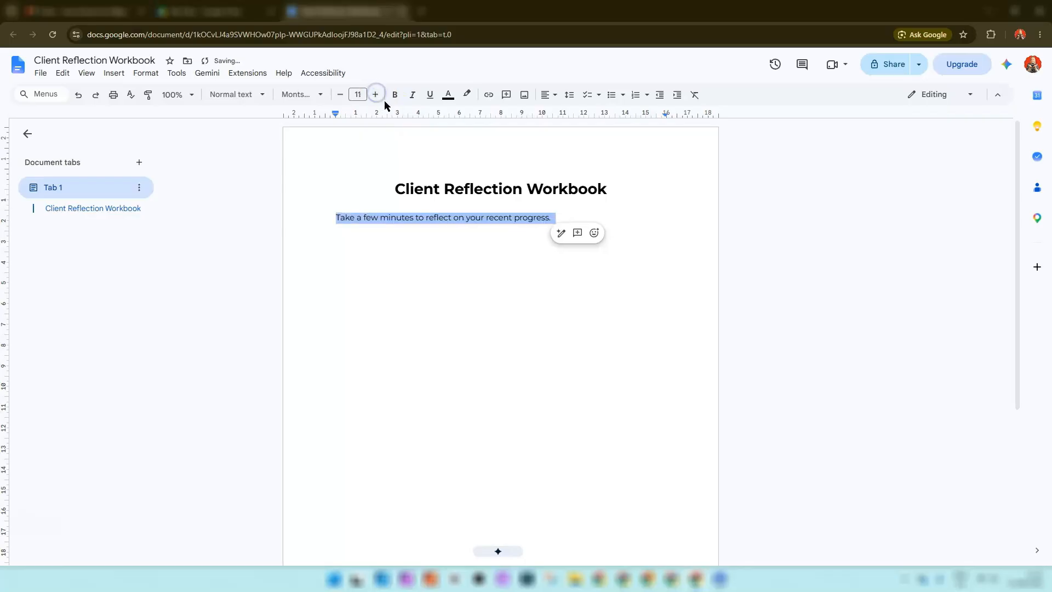
click(414, 96)
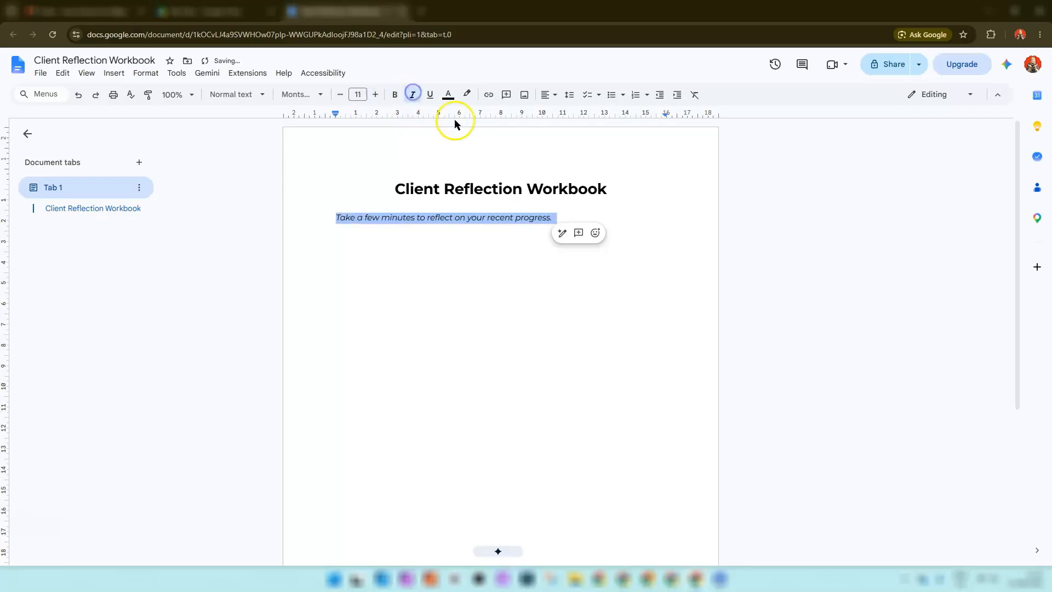
click(546, 95)
click(580, 114)
click(457, 236)
click(625, 214)
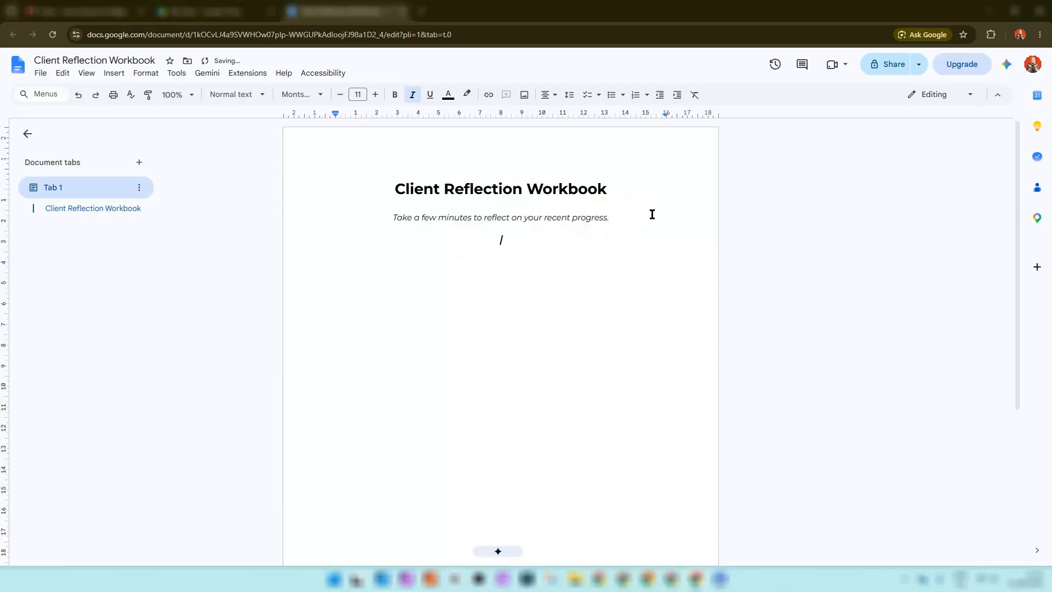
- Write "1. WHAT'S GOING WELL?" in Normal text on the line below the introductory sentence
click(244, 94)
click(247, 123)
click(385, 238)
text(1. WHAT'S GOING WELL?)
- Format the "1. WHAT'S GOING WELL?" line as Heading 3 in bold
drag(426, 239, 335, 239)
click(243, 95)
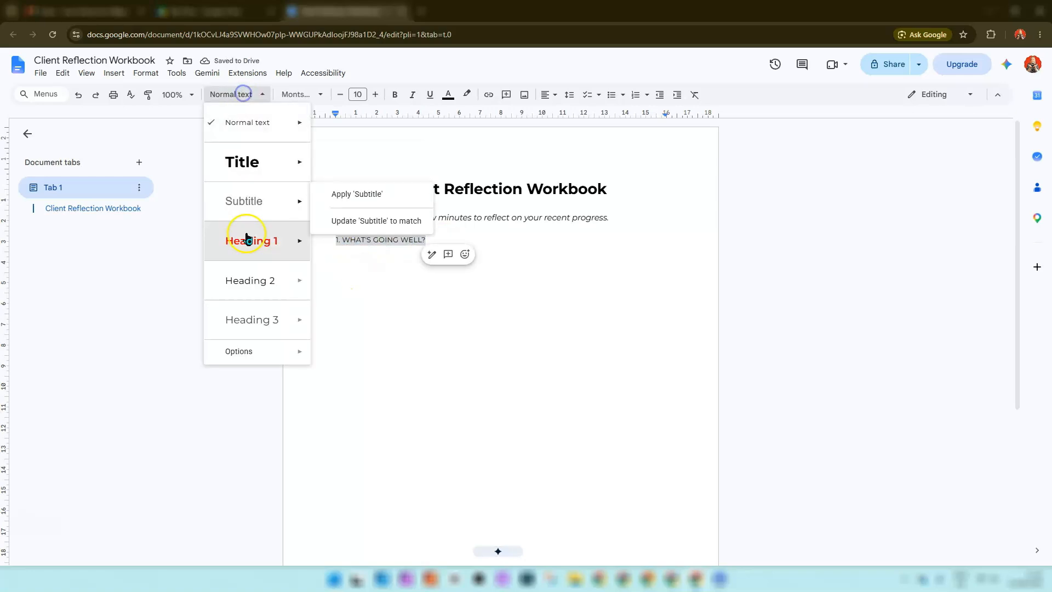
click(248, 318)
click(394, 94)
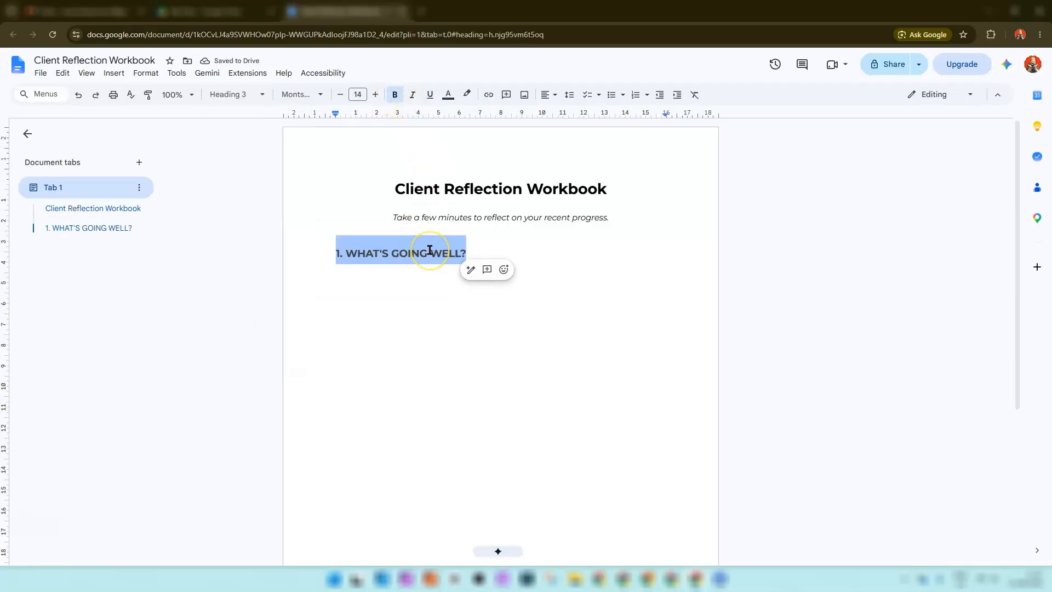
- Give the "1. WHAT'S GOING WELL?" heading a 1 pt paragraph border in light green
click(401, 253)
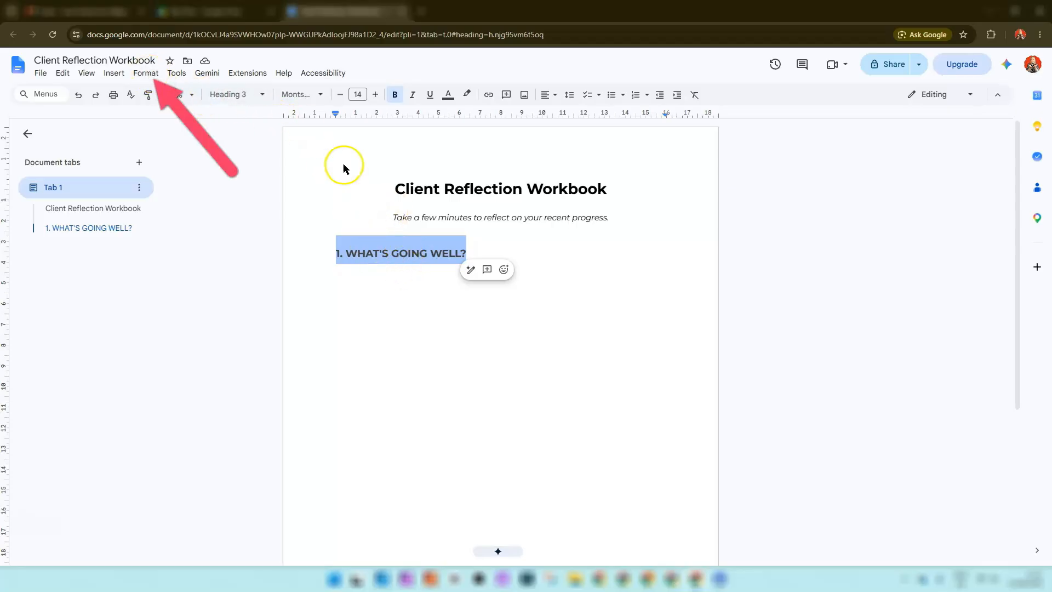
click(155, 75)
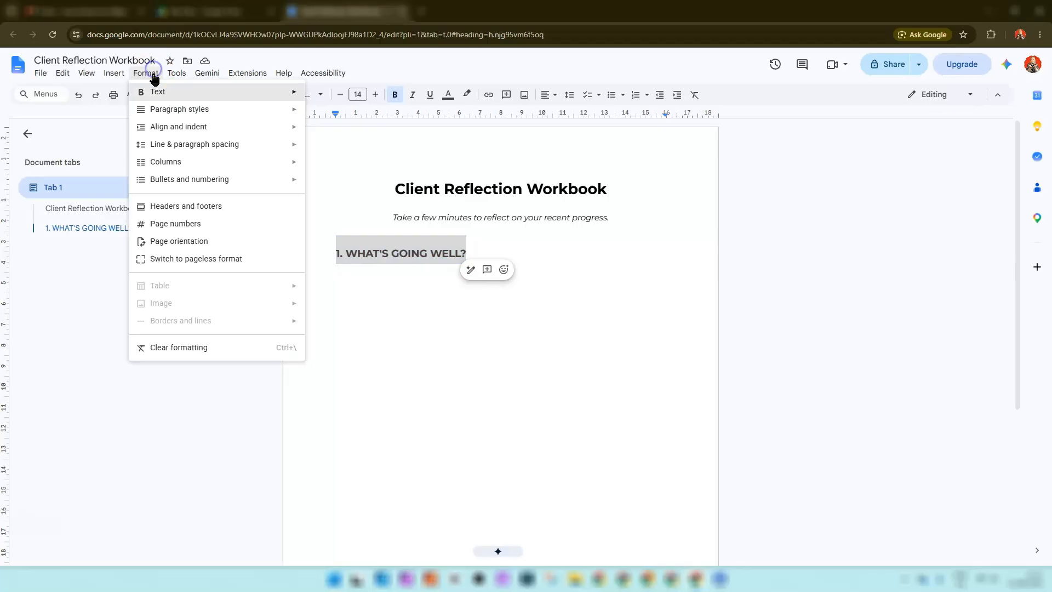
click(160, 110)
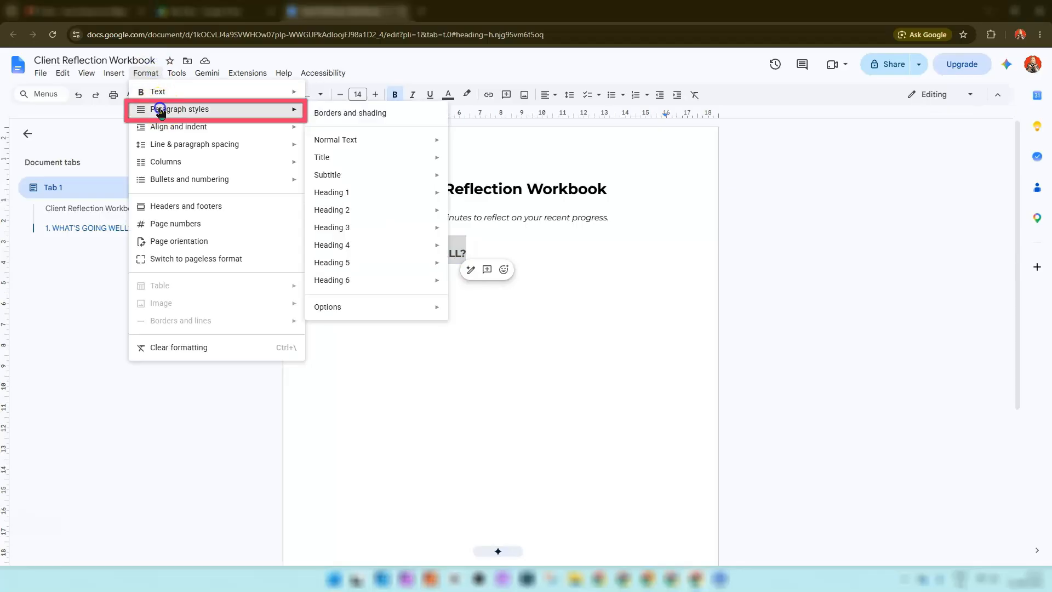
click(342, 114)
click(604, 265)
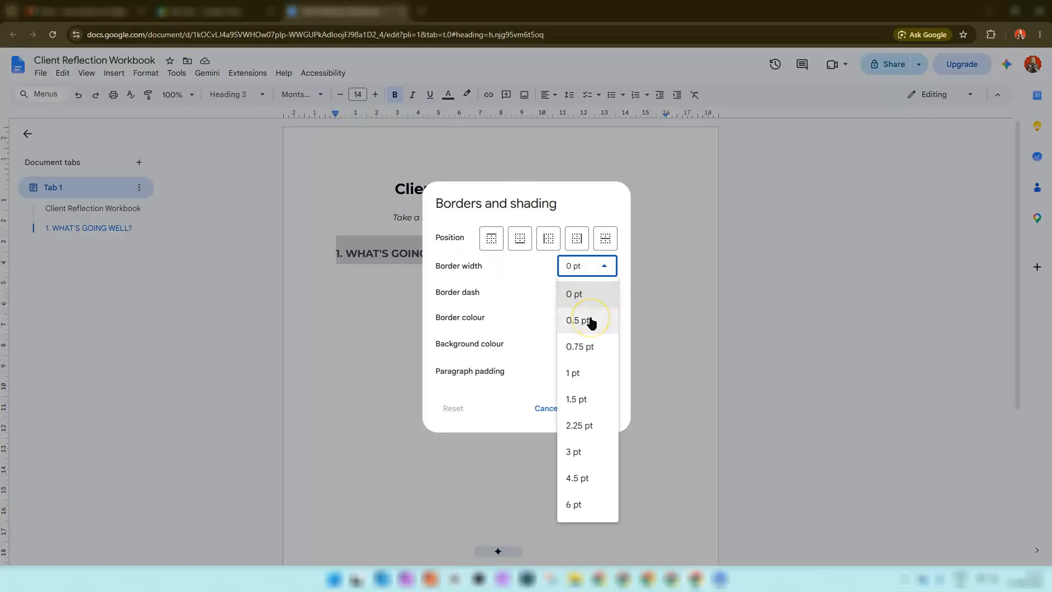
click(574, 373)
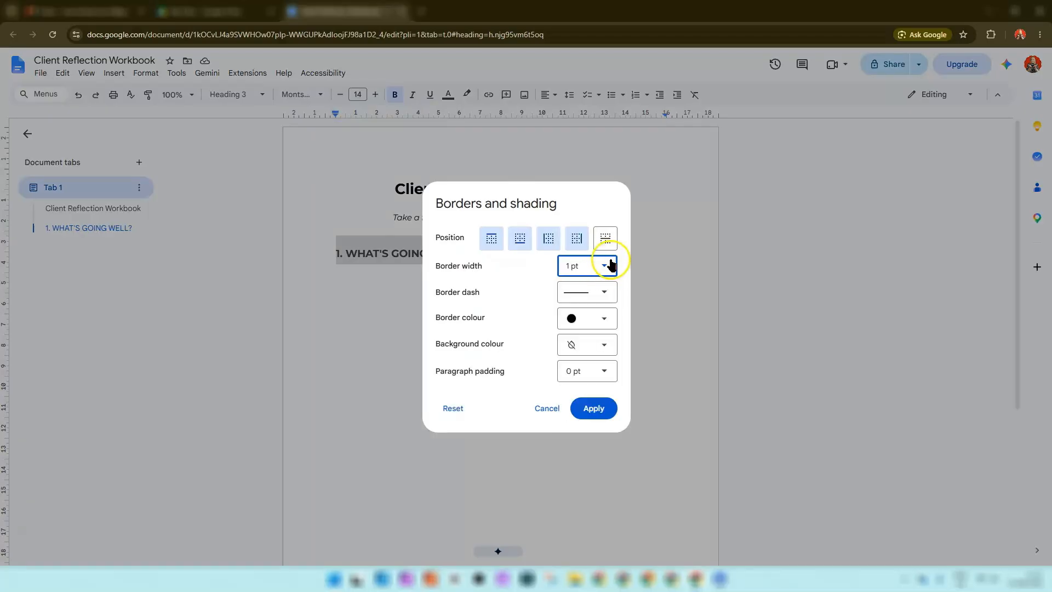
click(606, 320)
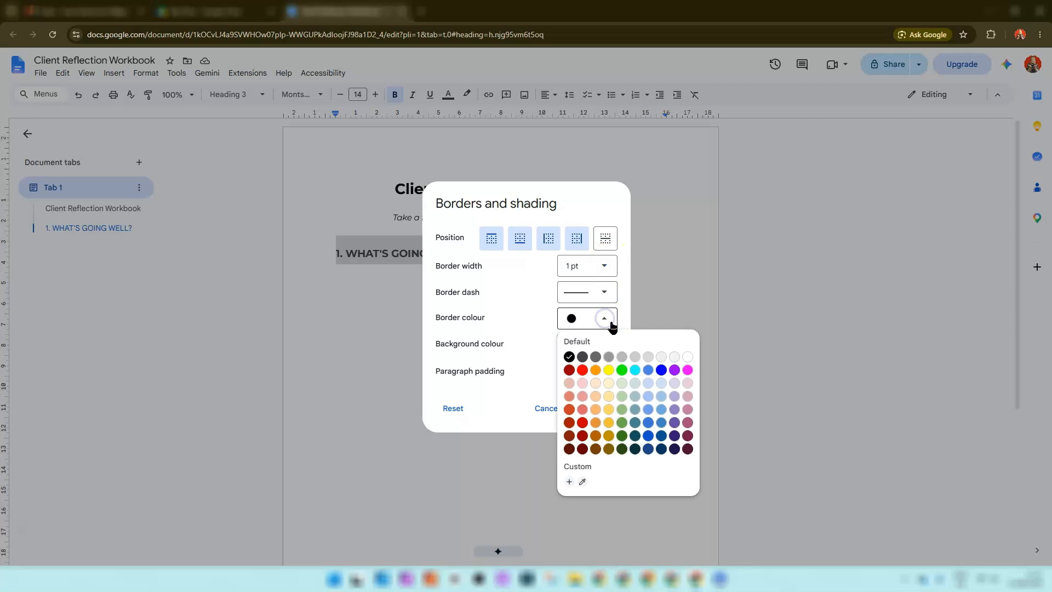
click(622, 383)
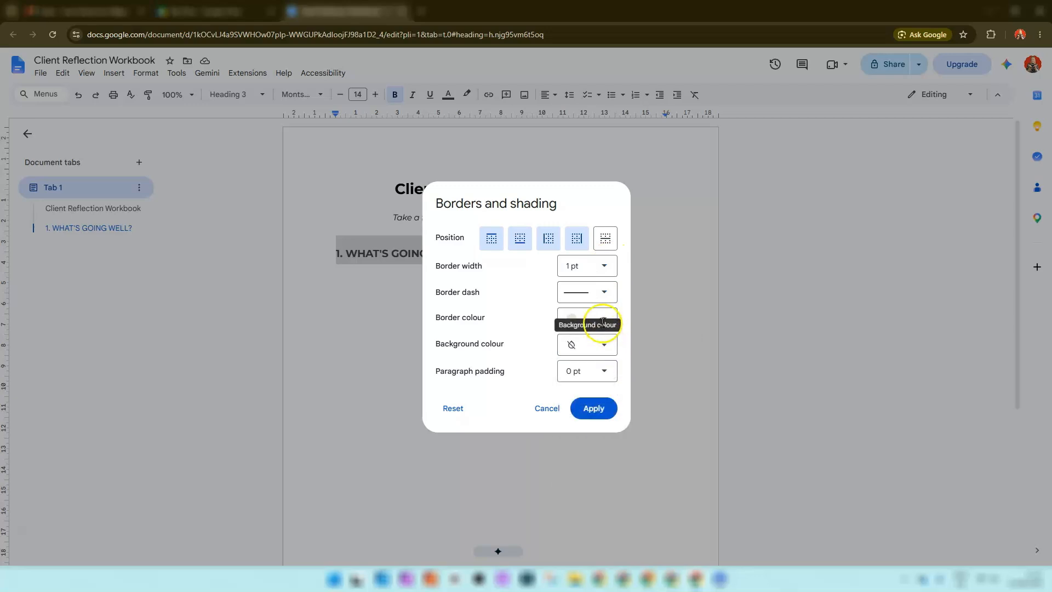
- Set the heading's background colour to the same light green with 5 pt paragraph padding, and apply the borders and shading
click(604, 345)
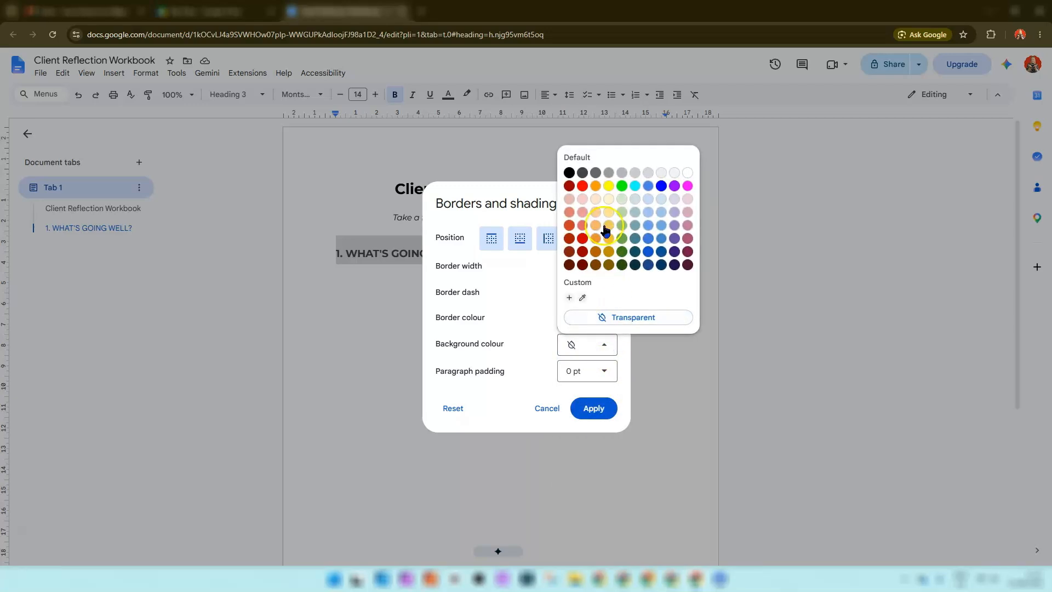
click(622, 199)
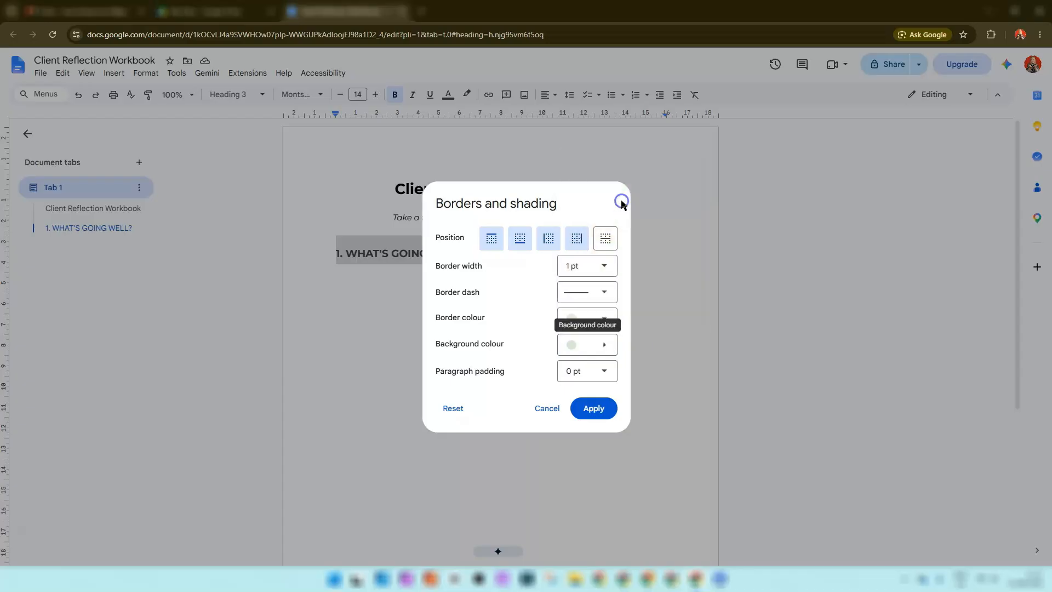
click(605, 371)
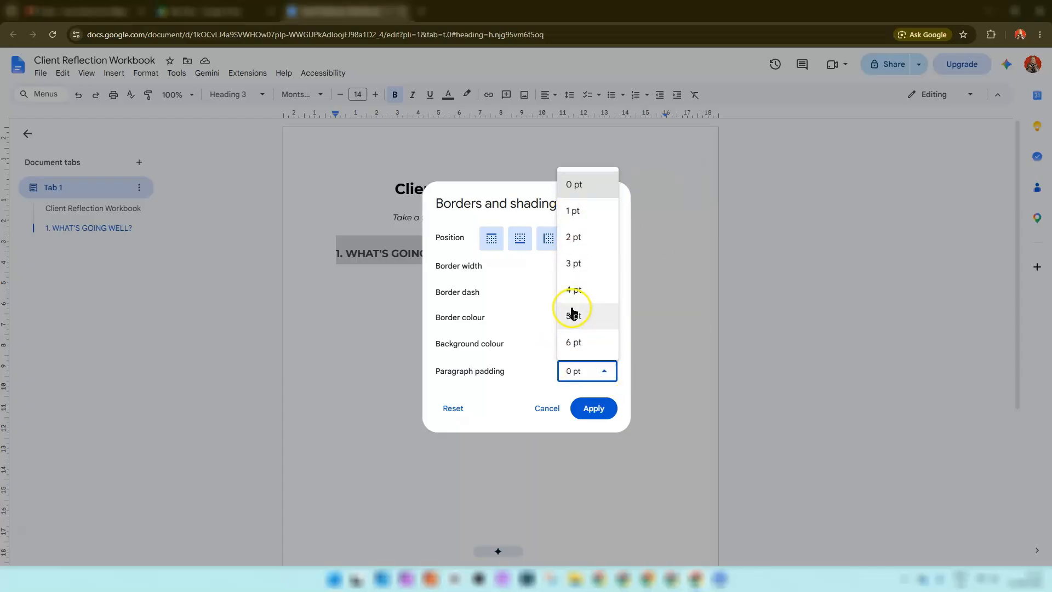
click(574, 316)
click(592, 407)
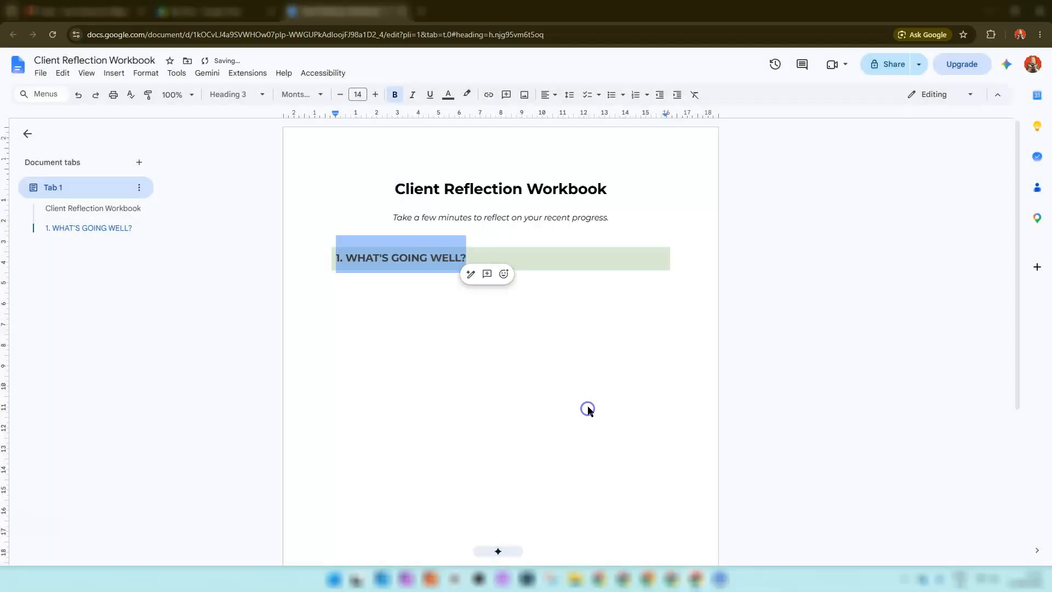
- Add the question "What are you most pleased with at the moment?" below the shaded heading
click(392, 329)
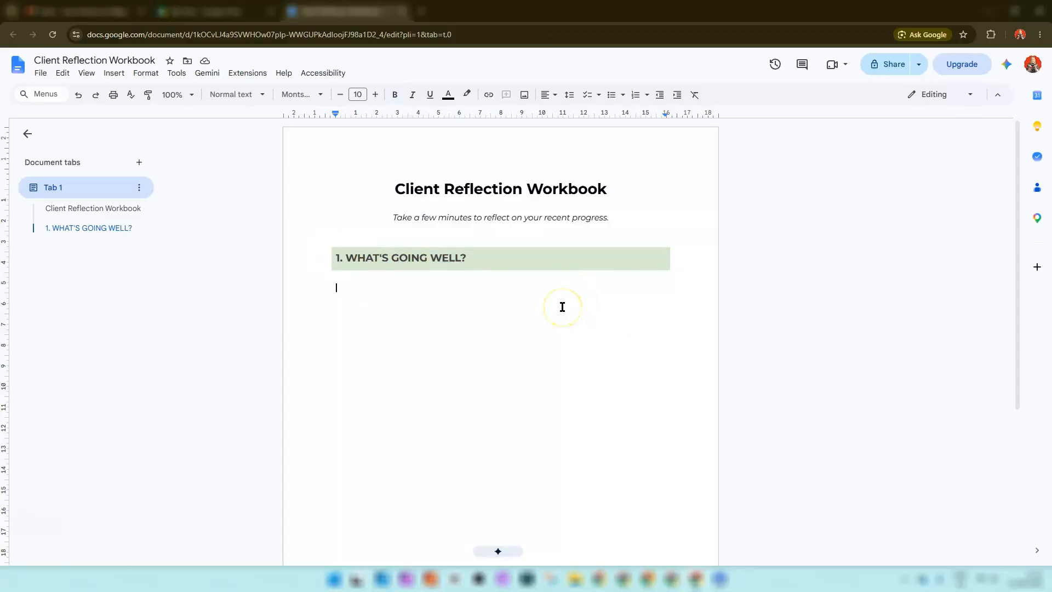
click(450, 295)
text(What are you most pleased with at the moment?)
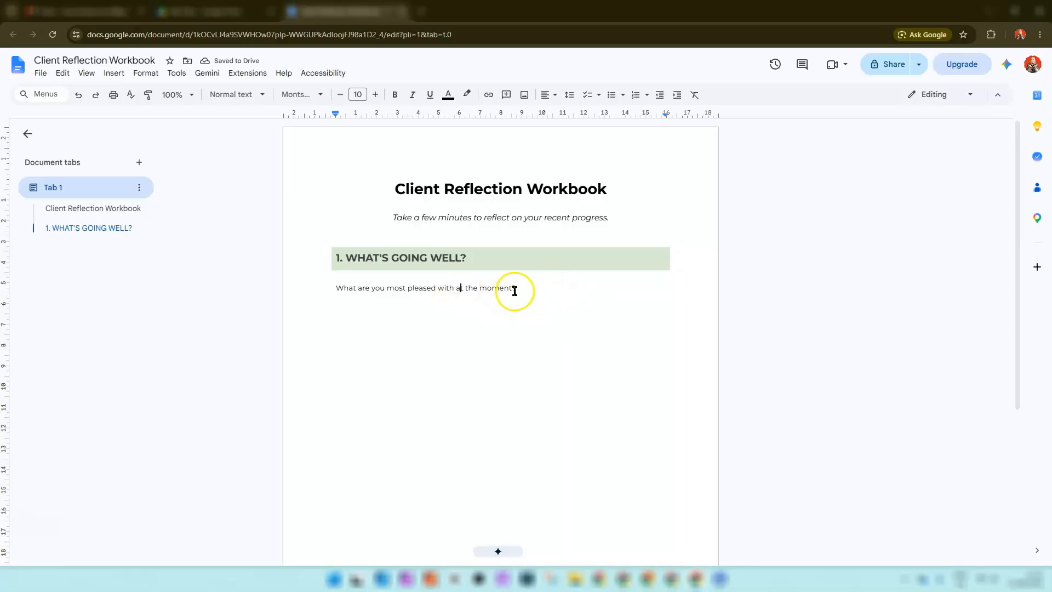
- Insert a 1 x 1 table on a new line below the question and open its table options
click(342, 310)
key(Return)
click(113, 72)
click(130, 110)
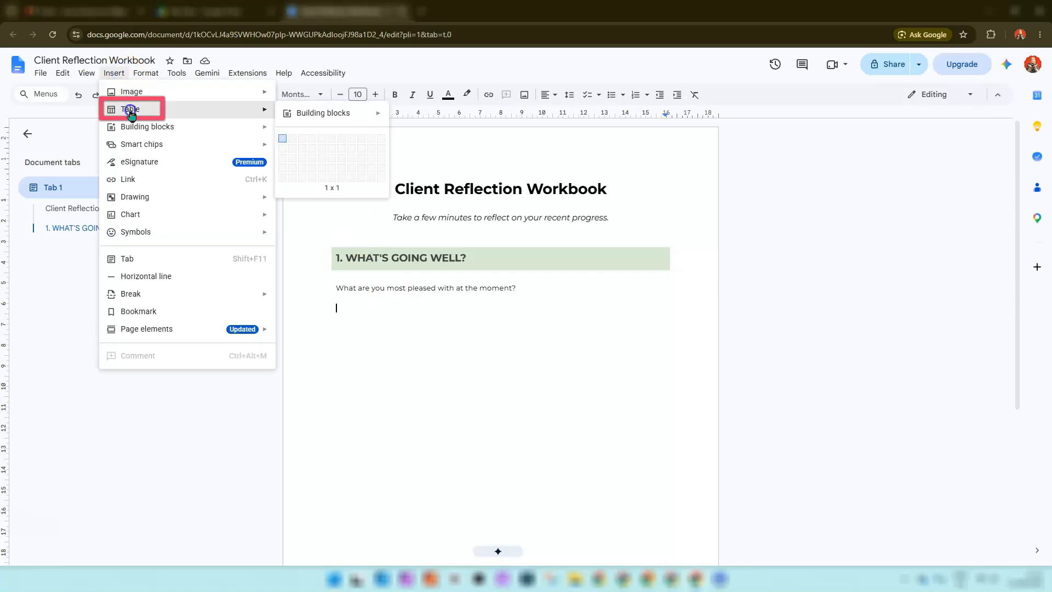
click(282, 139)
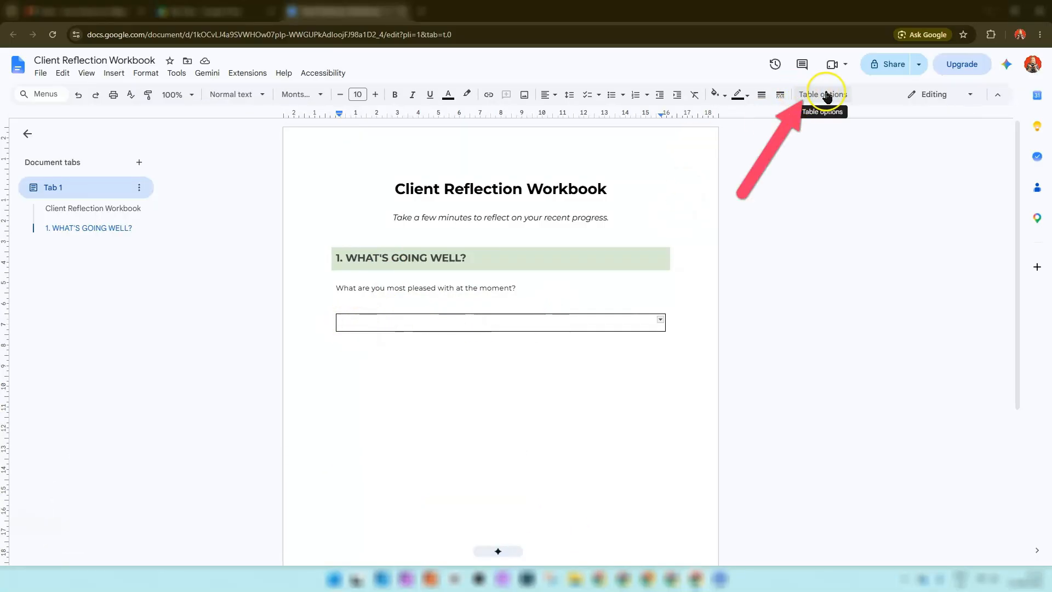
click(810, 95)
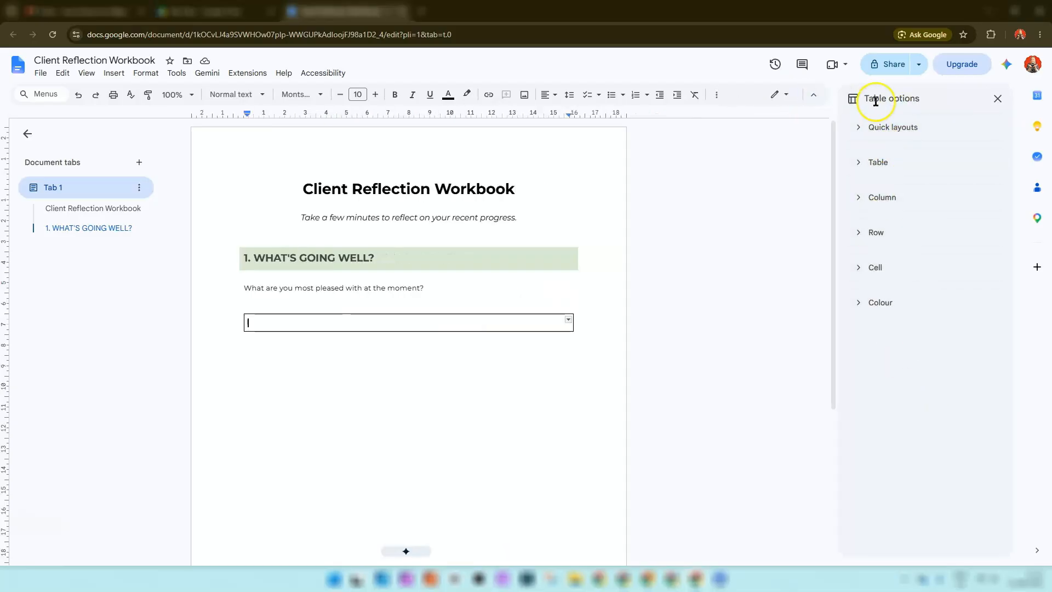
- Review the column settings and the data types available for the table's column
click(859, 202)
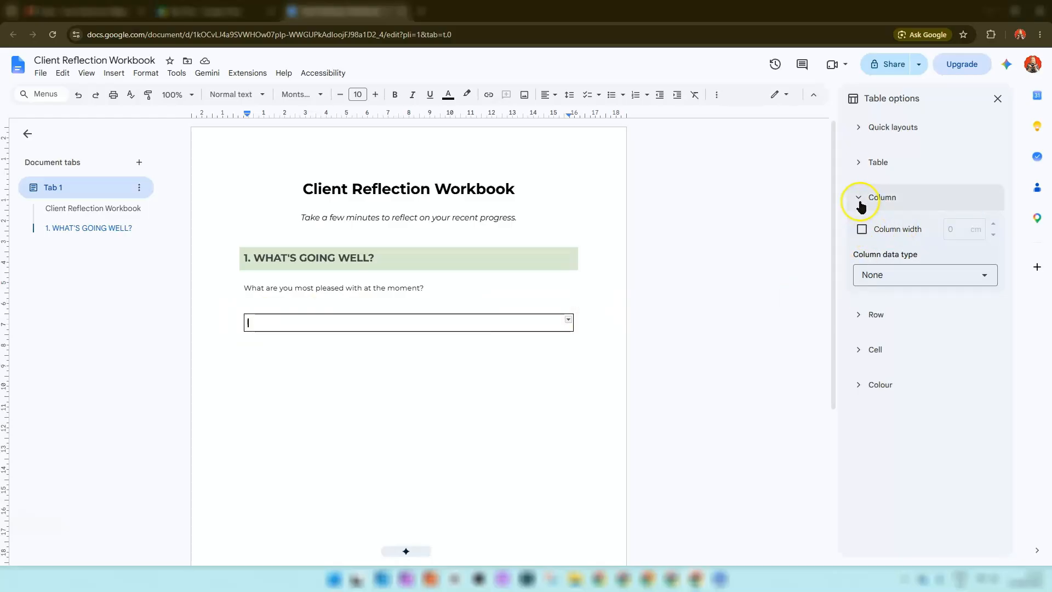
click(888, 275)
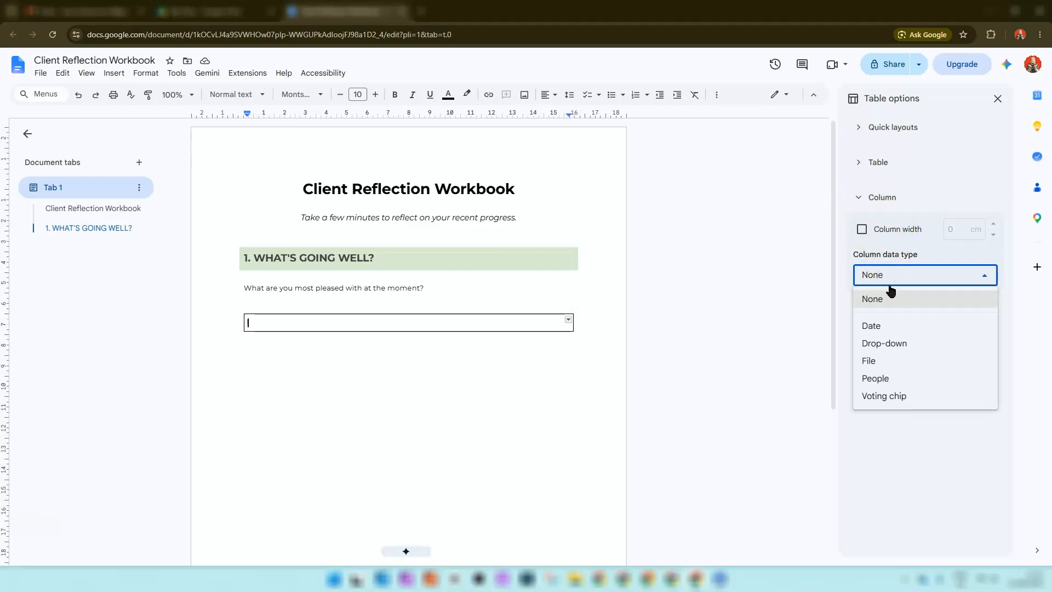
click(873, 342)
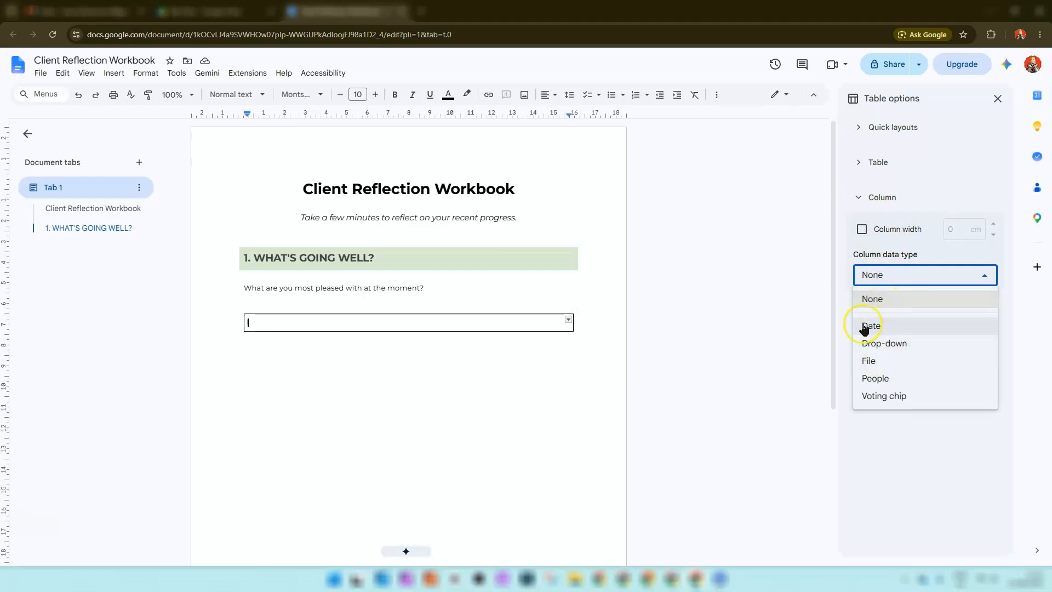
click(874, 268)
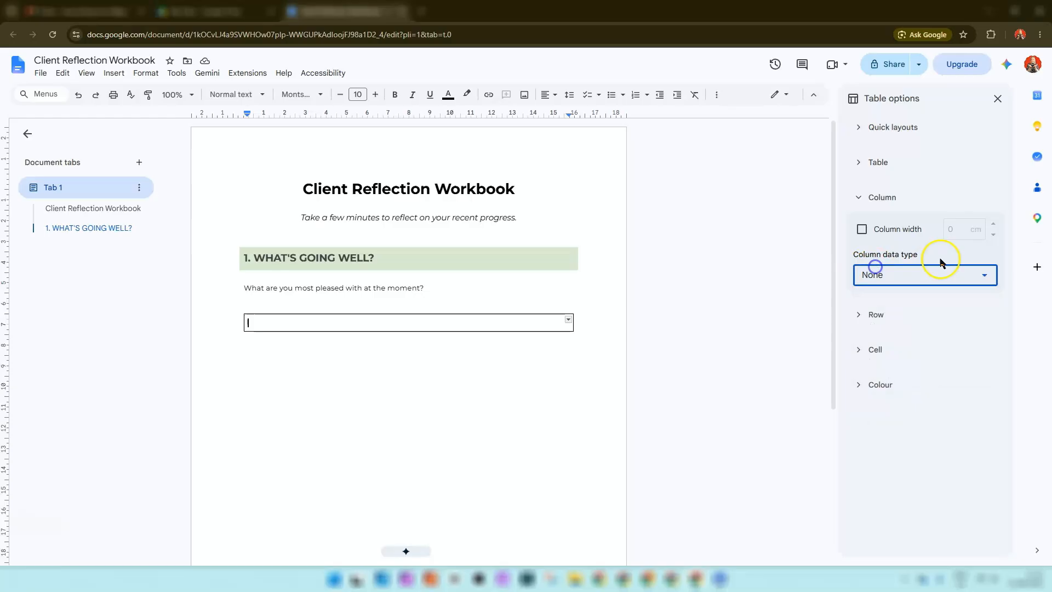
click(863, 200)
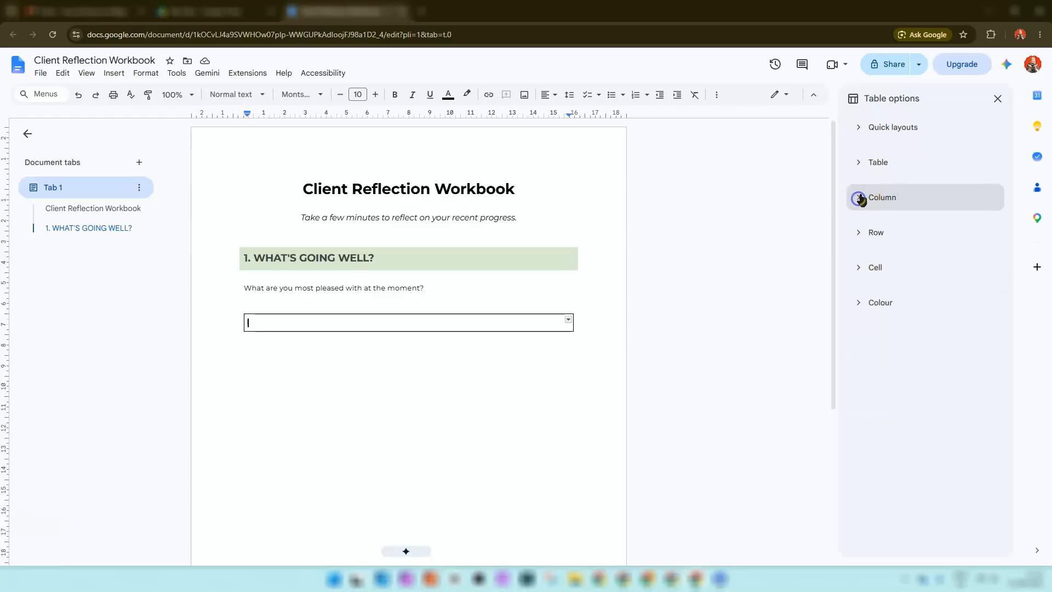
- Set the answer table's minimum row height to 3 cm
click(858, 233)
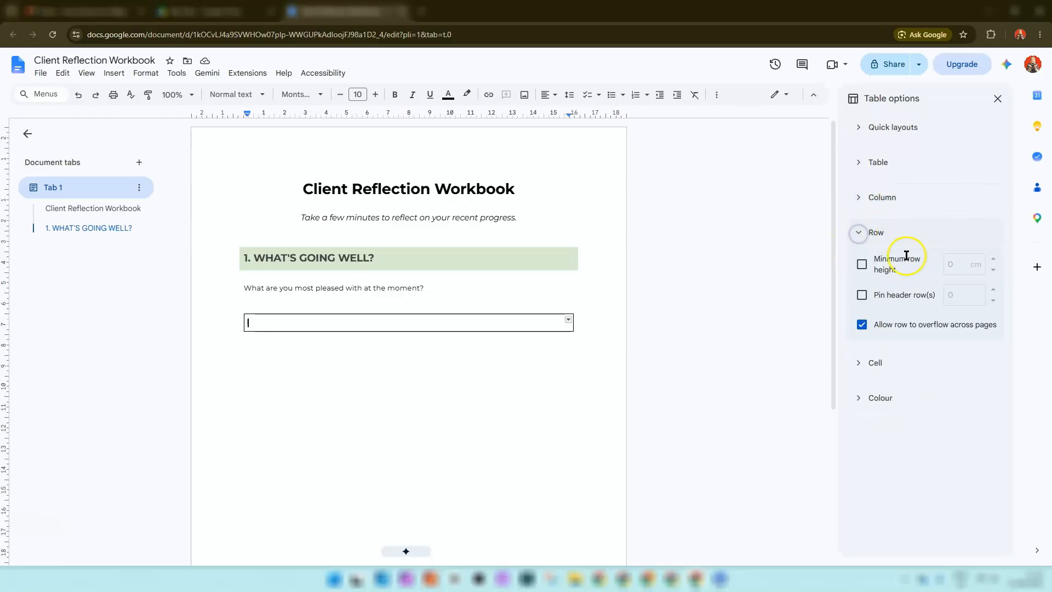
click(862, 265)
click(962, 262)
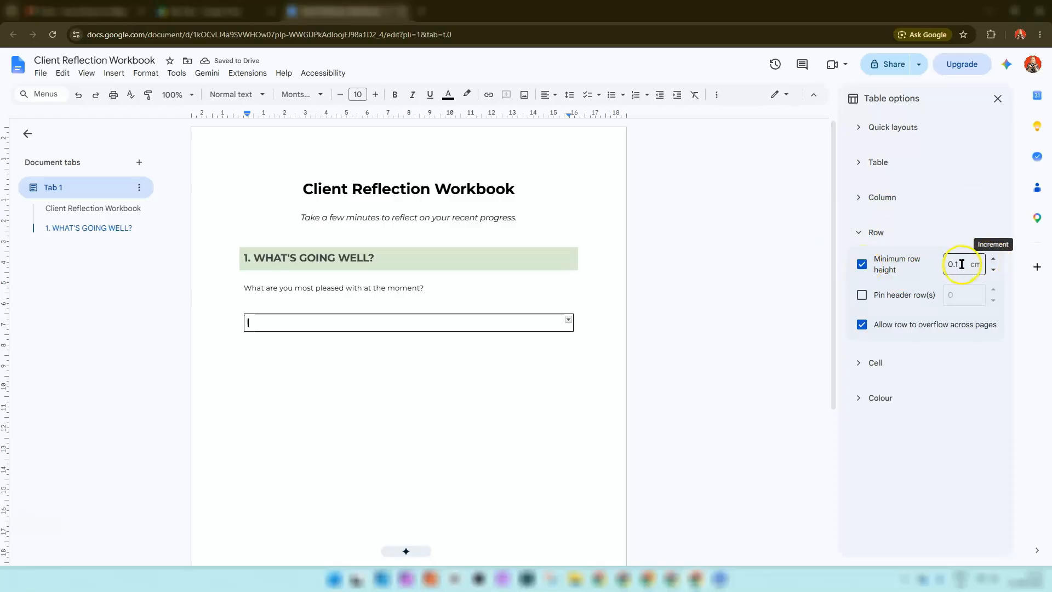
text(3)
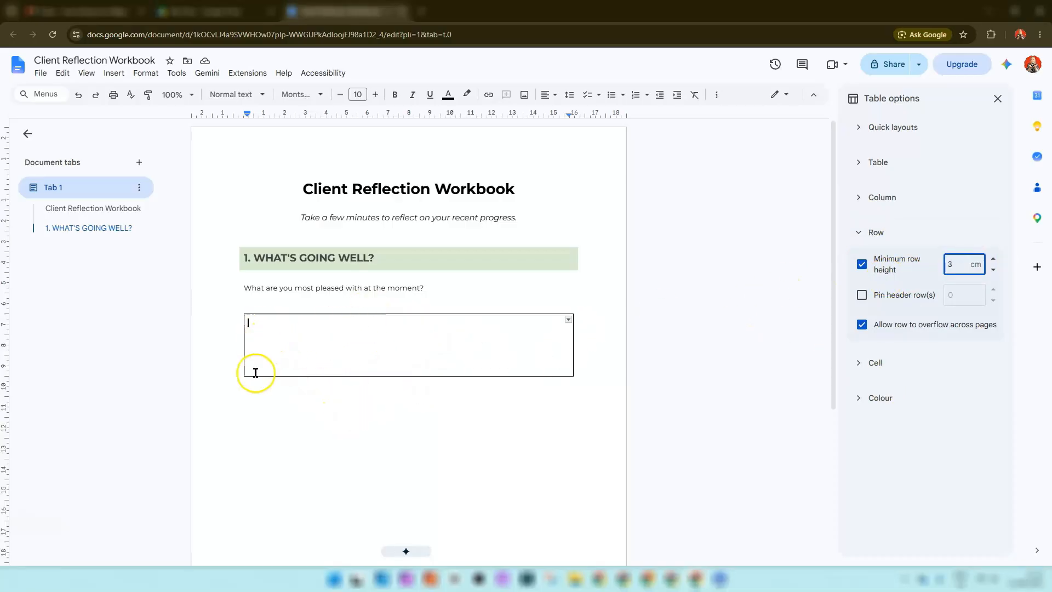
- Set the answer table's cell padding to 0.3 cm
click(888, 231)
click(859, 269)
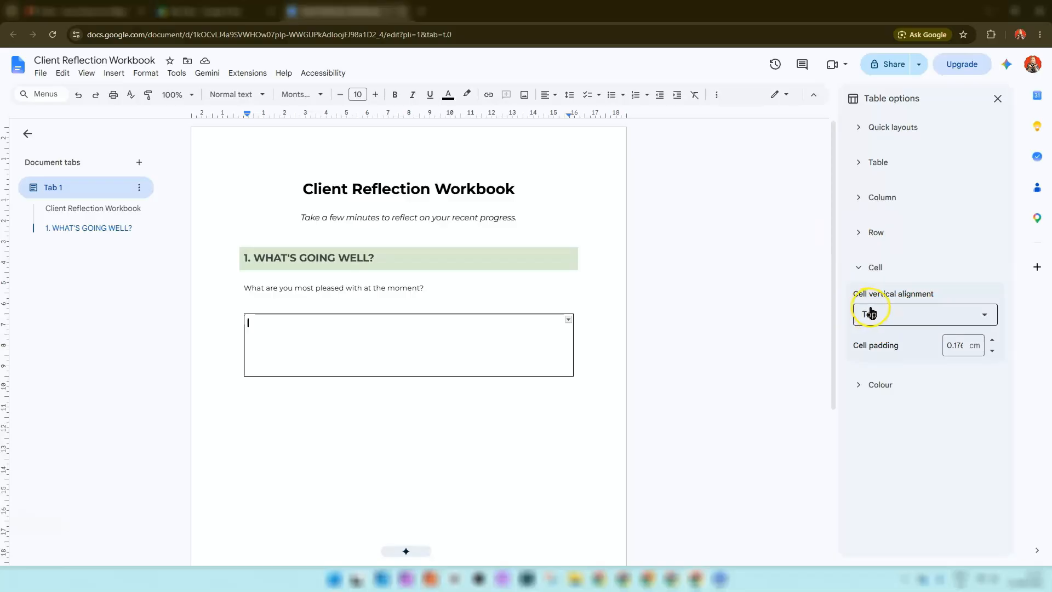
double_click(964, 345)
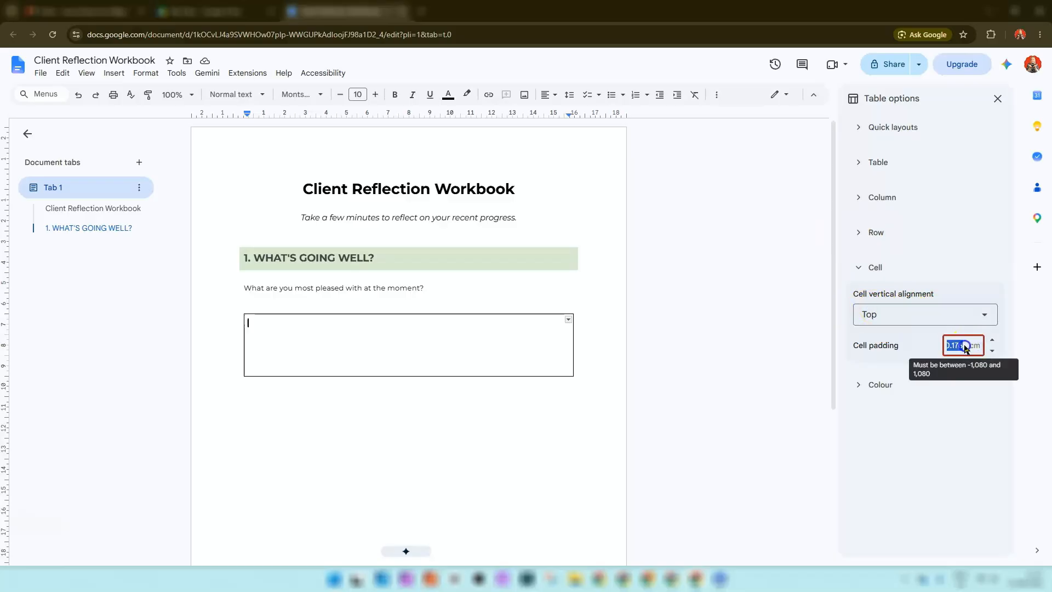
text(0.3)
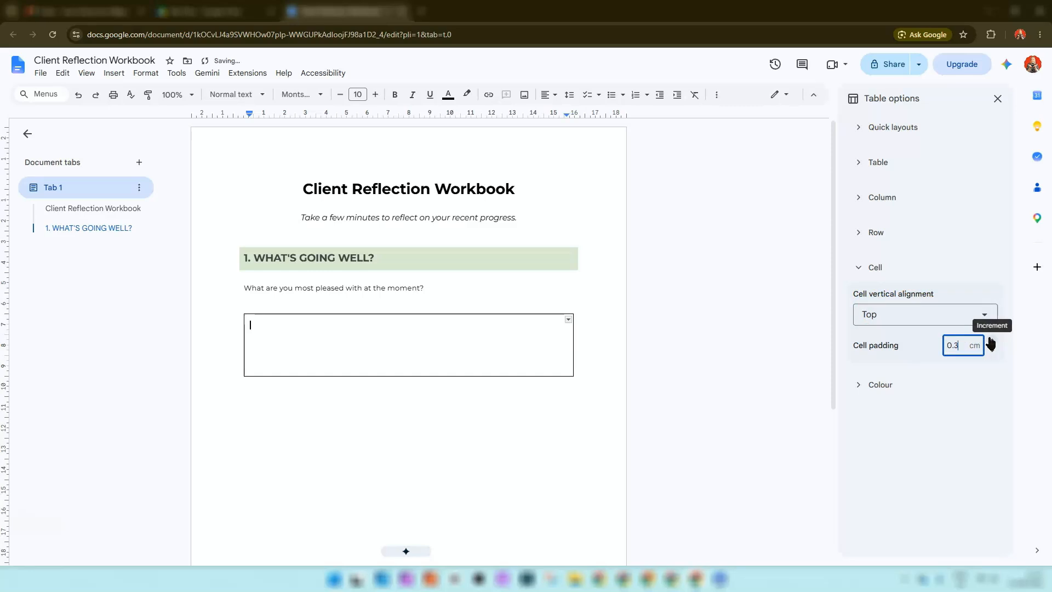
click(846, 335)
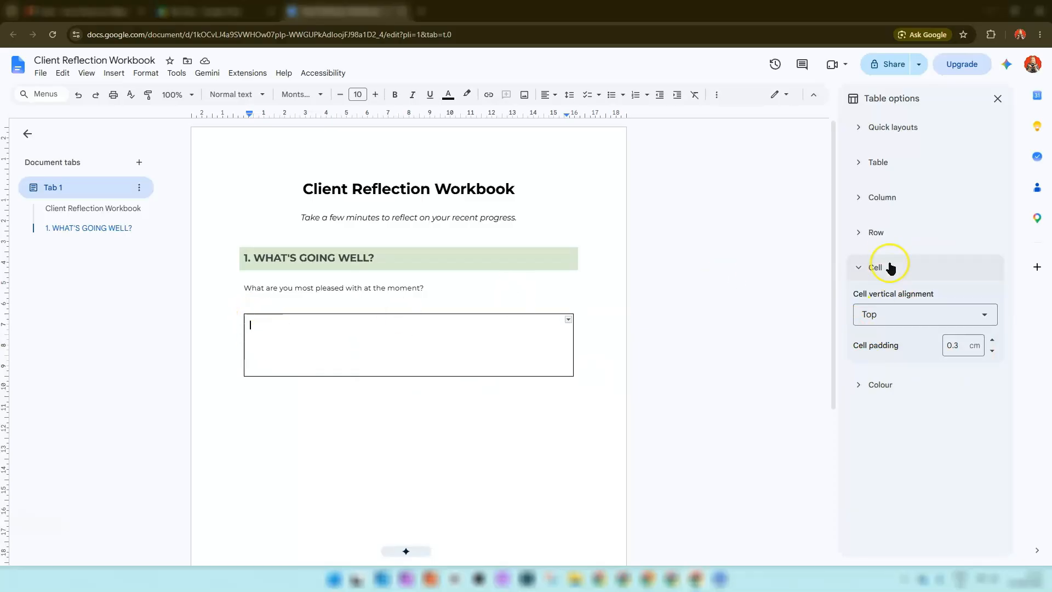
- Give the answer table a grey 1.5 pt border and a light grey cell background, and close the table options
click(858, 269)
click(858, 302)
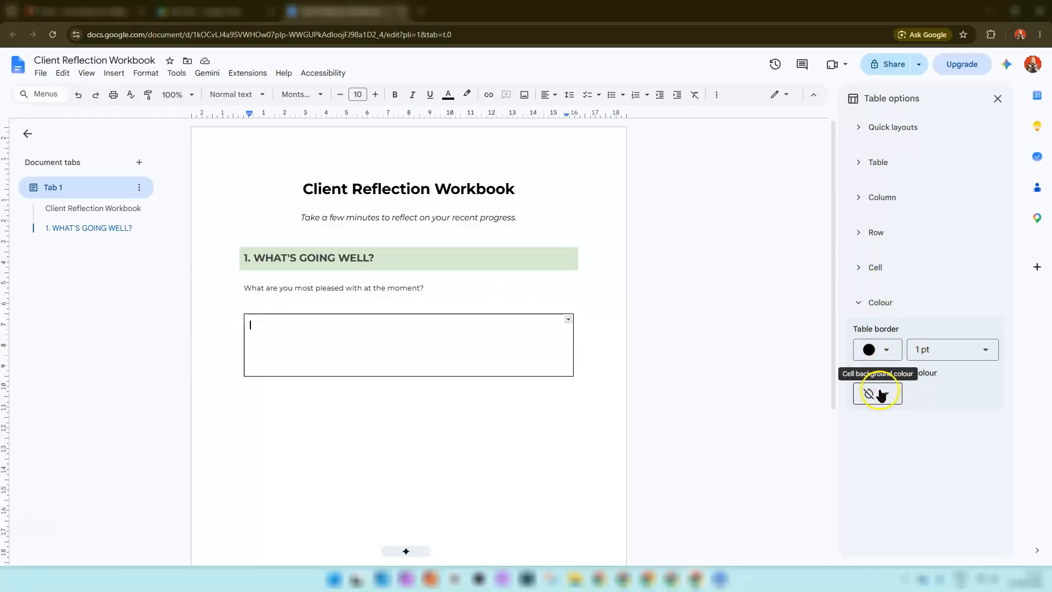
click(895, 350)
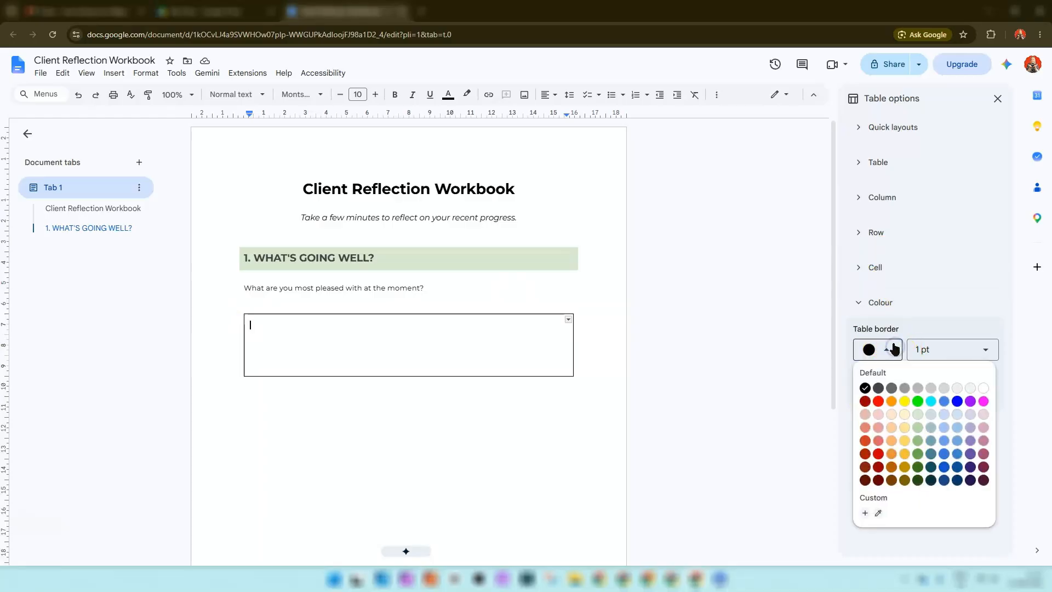
click(918, 388)
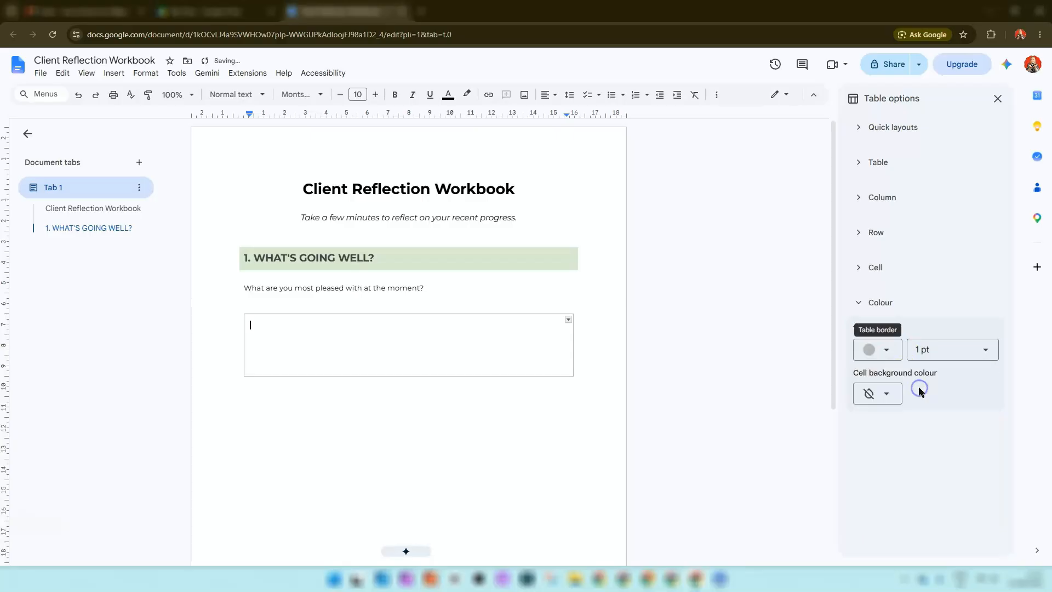
click(933, 349)
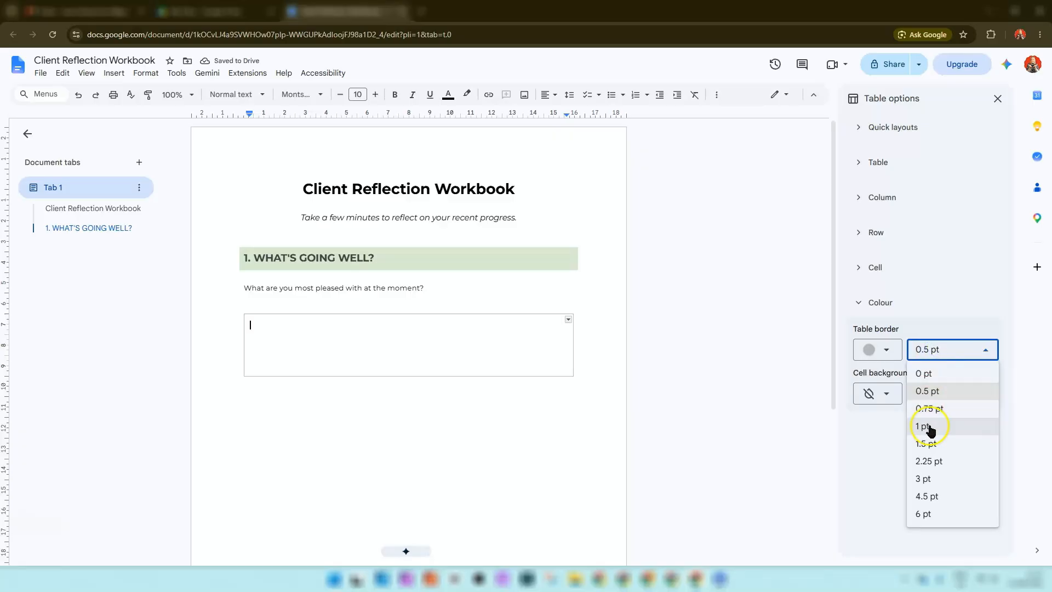
click(933, 445)
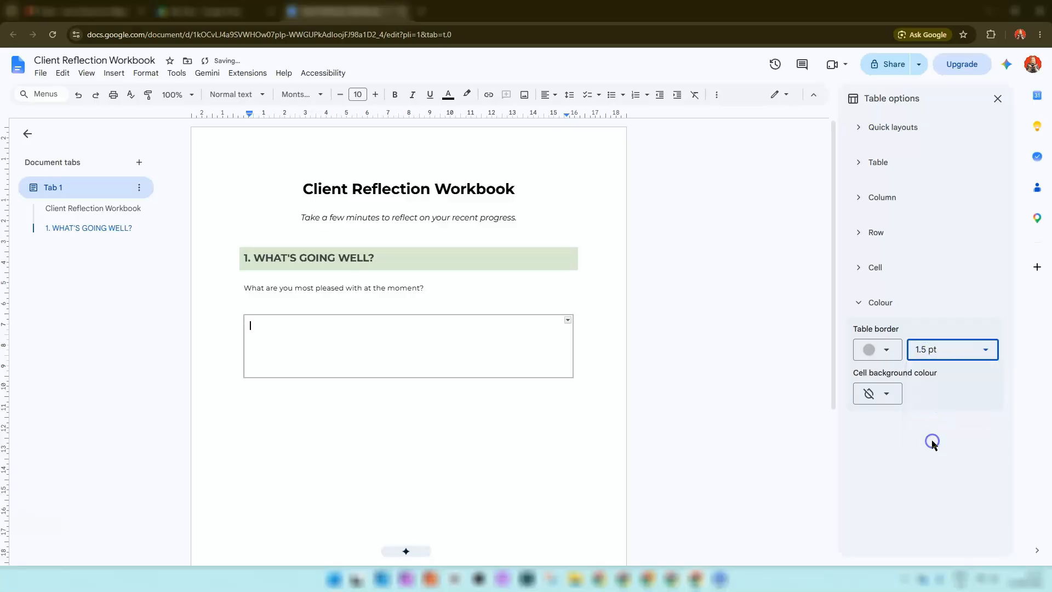
click(888, 395)
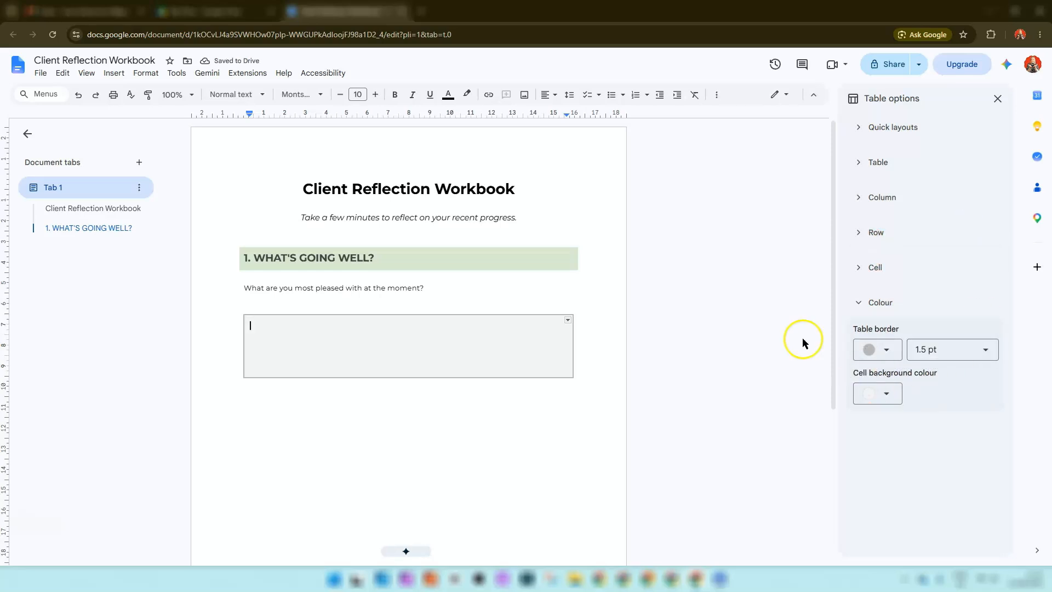
click(998, 99)
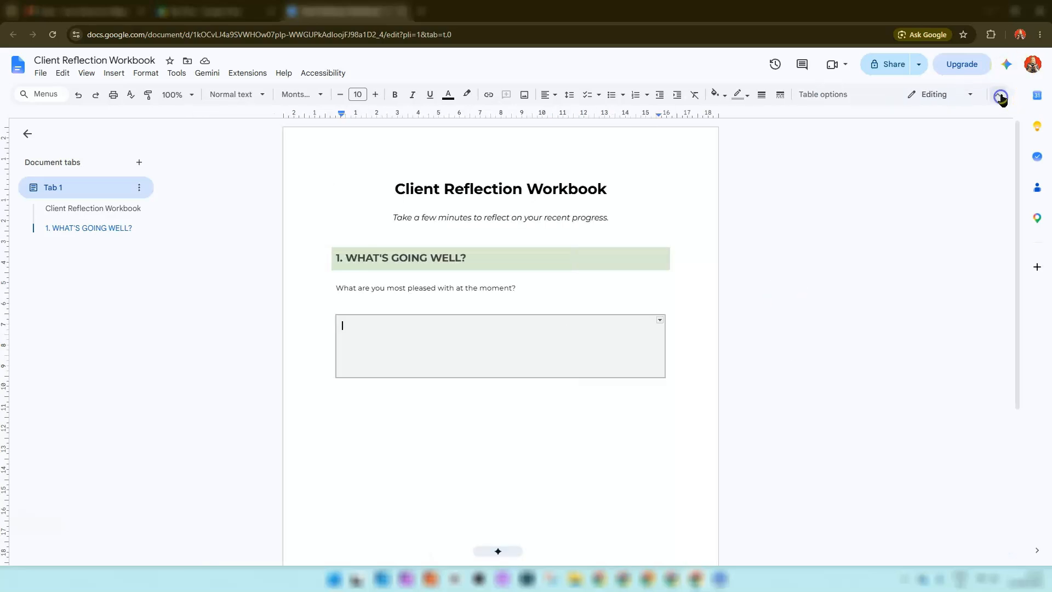
- Reopen the answer table's table options to review the colour settings, and close them again
click(469, 361)
right_click(377, 333)
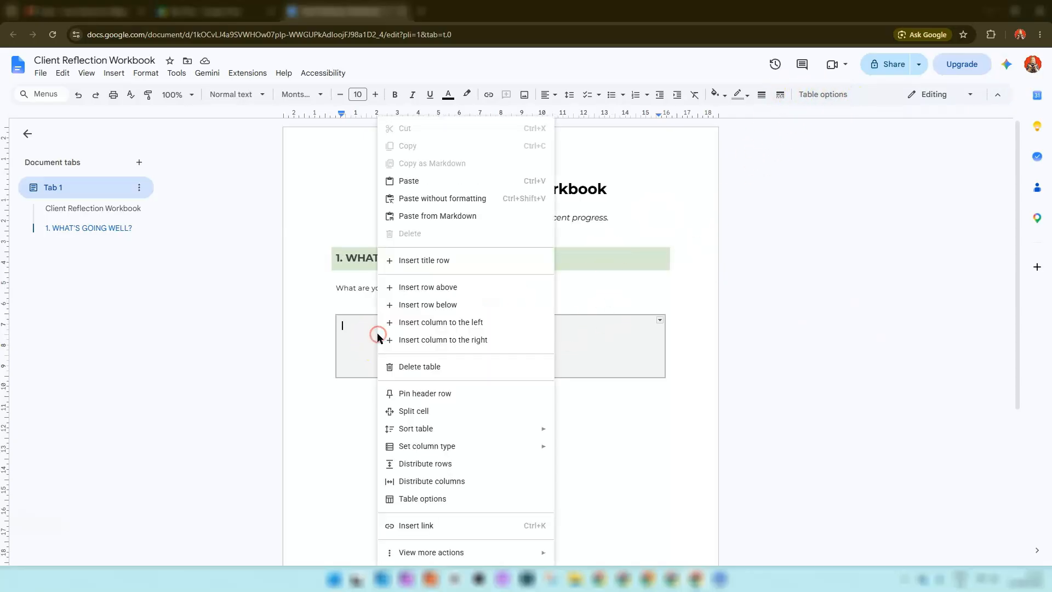
click(408, 499)
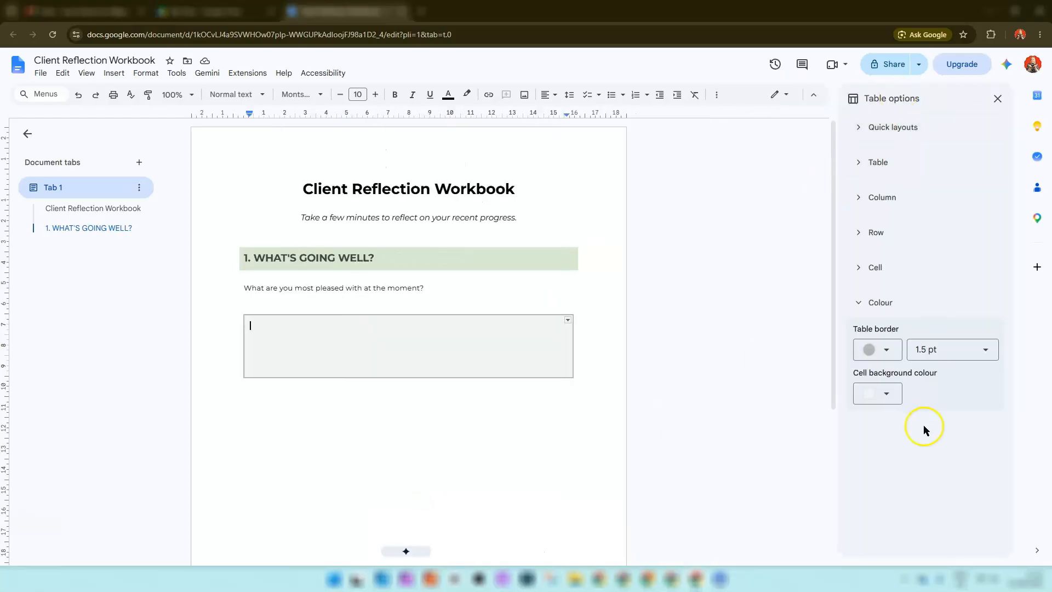
click(1006, 94)
click(371, 403)
click(357, 322)
text(mnbor)
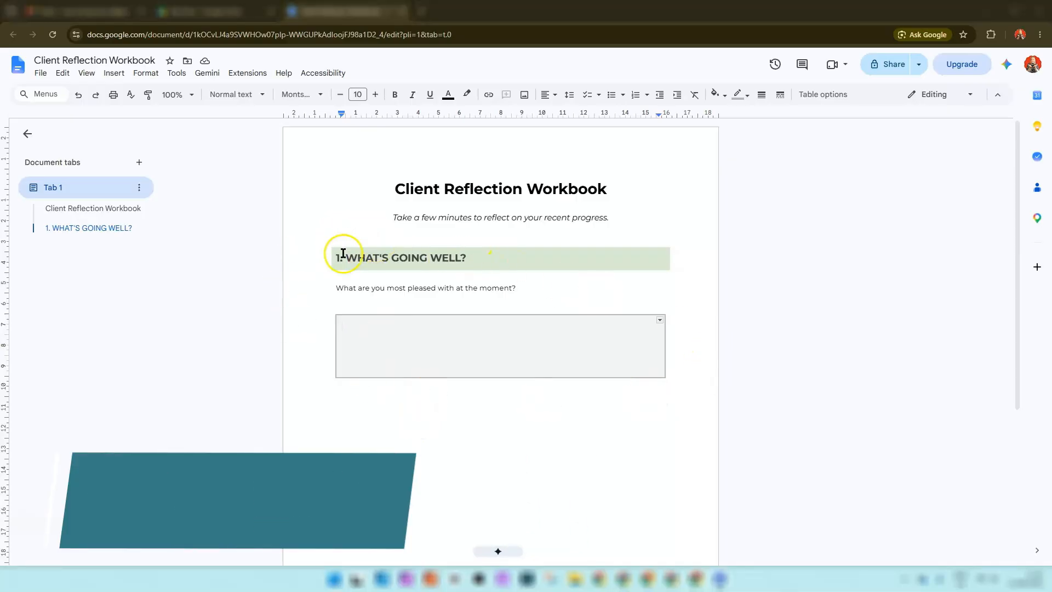
- Duplicate the first section's heading, question and answer box below the original answer box
drag(331, 258, 685, 399)
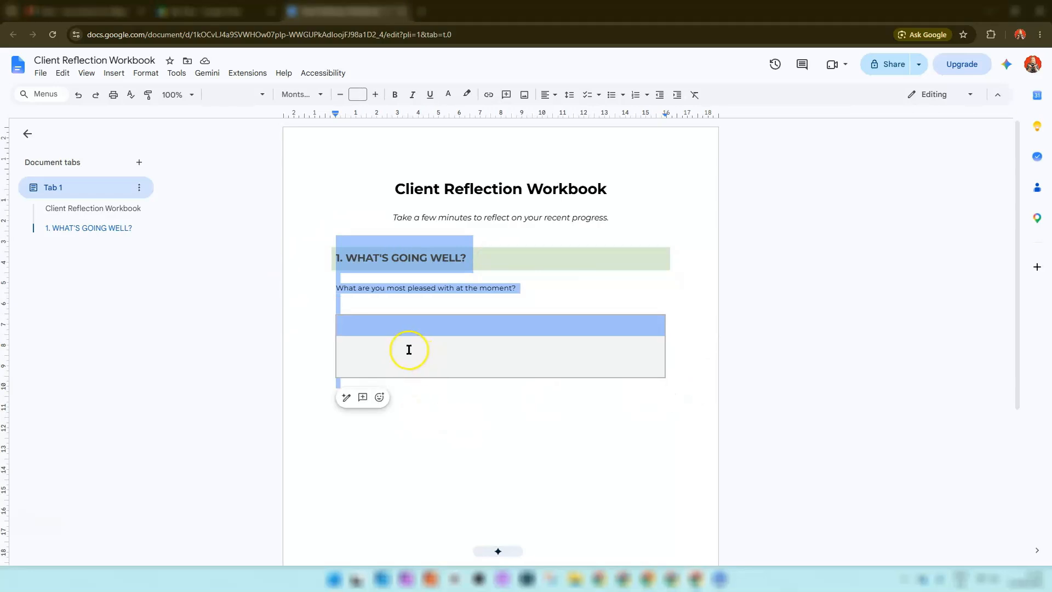
click(349, 449)
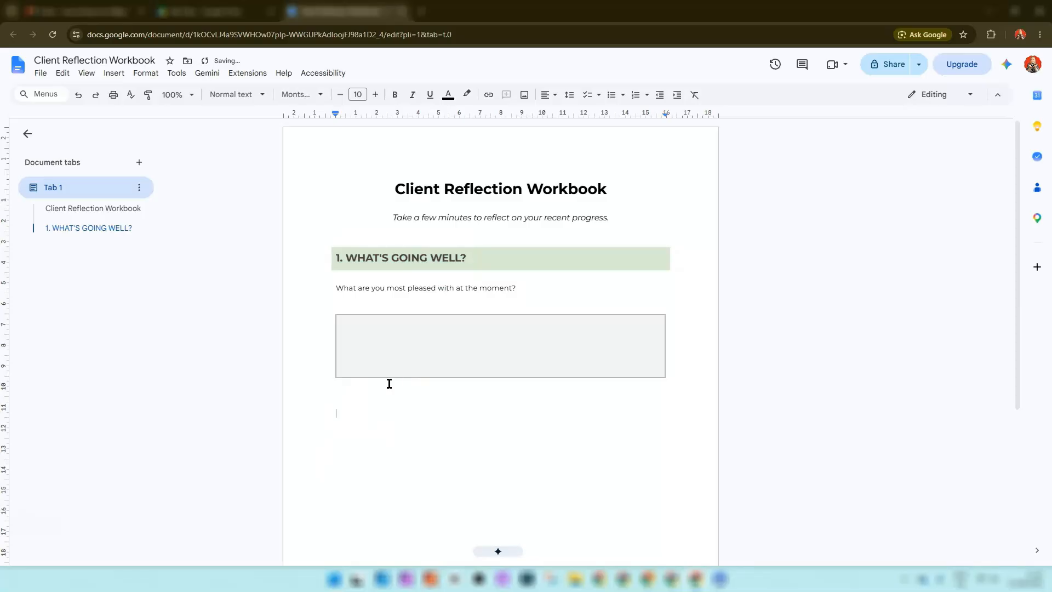
text(1. WHAT'S GOING WELL? What are you most pleased with at the moment?)
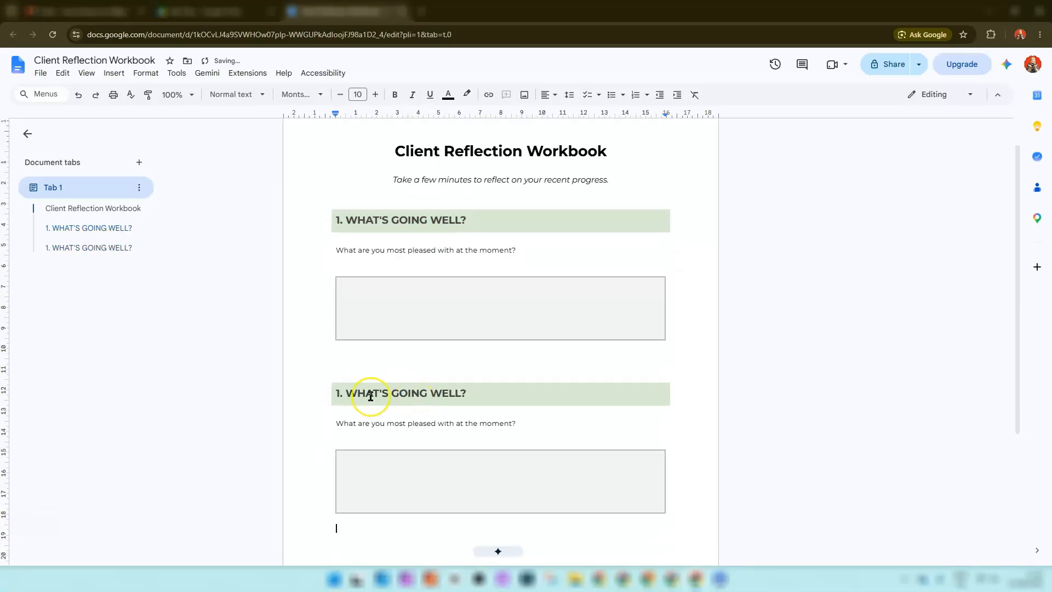
- Change the duplicated section's heading to "2. WHAT'S CHALLENGING YOU?"
click(341, 393)
key(BackSpace)
text(2)
key(shift+End)
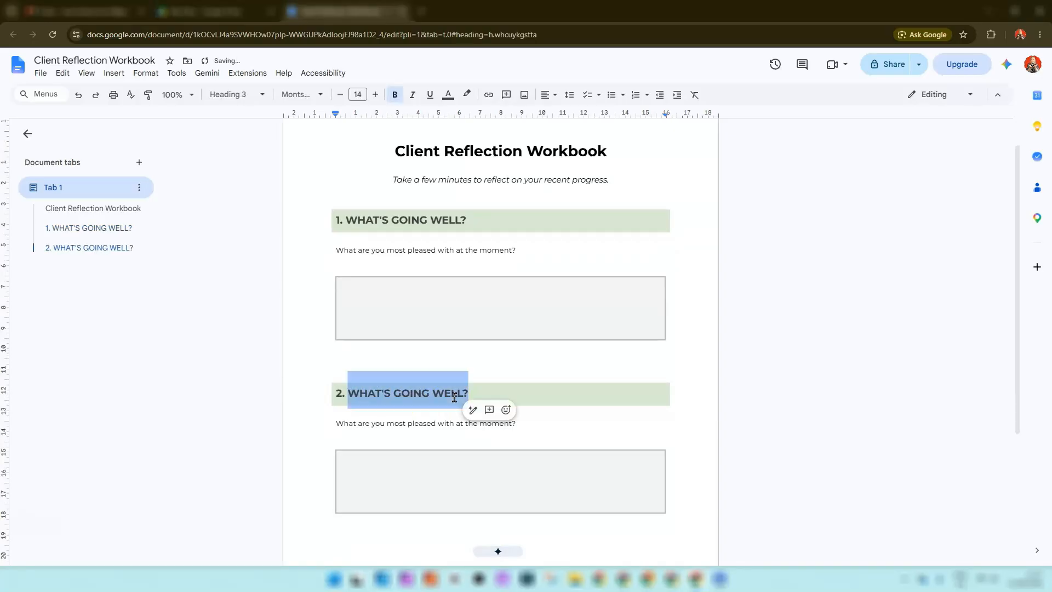
text(WHAT'S CHALLENGING YOU)
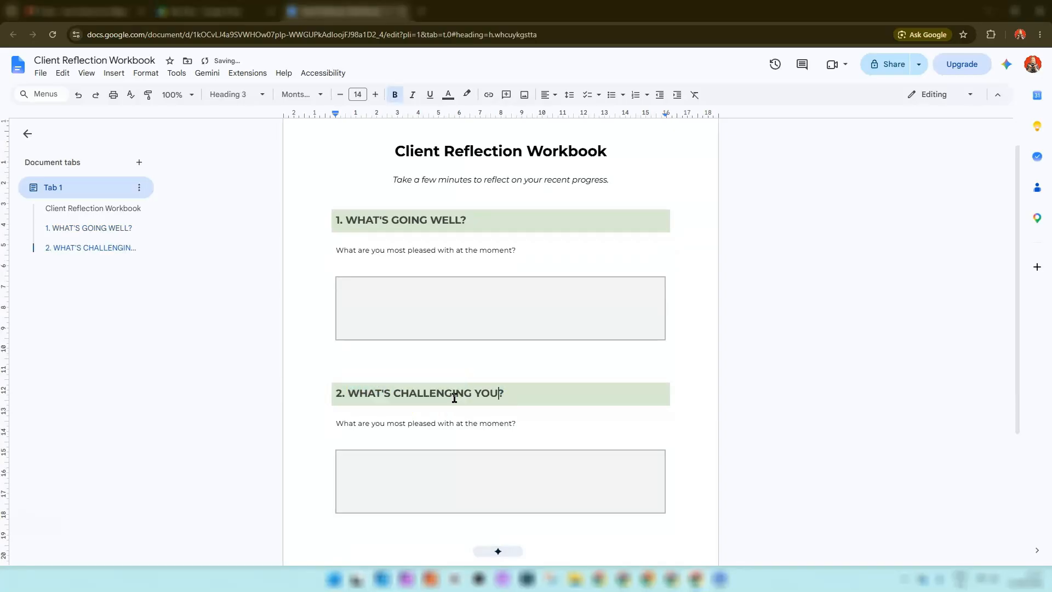
- Replace the question in section 2 with "Is there anything that's getting in the way?"
scroll(454, 397, down, 2)
drag(336, 313, 520, 314)
text(Is there anything that's getting in the way?)
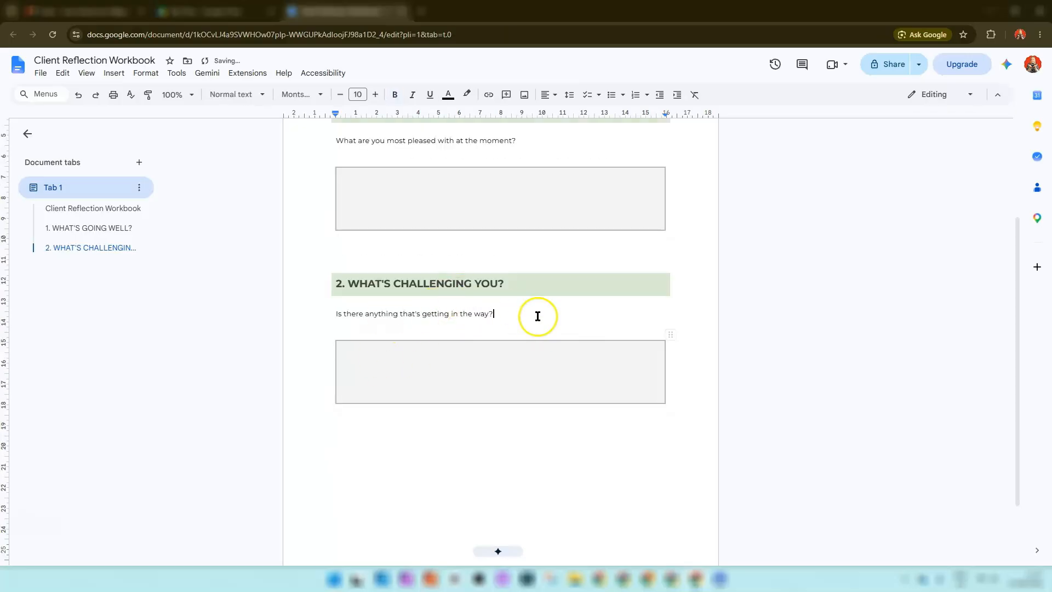
click(360, 357)
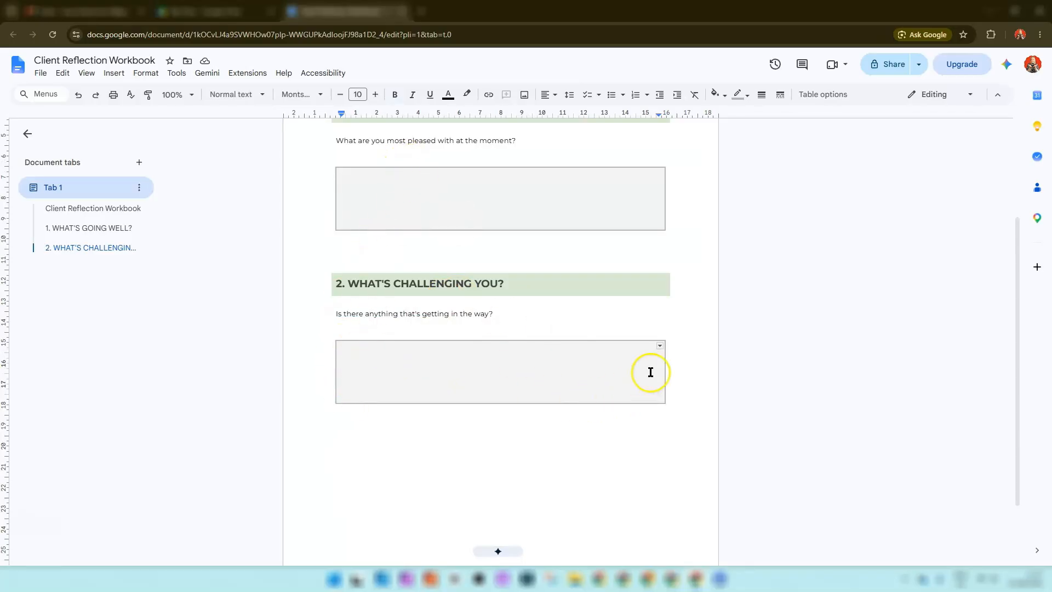
scroll(674, 389, up, 3)
scroll(686, 405, down, 2)
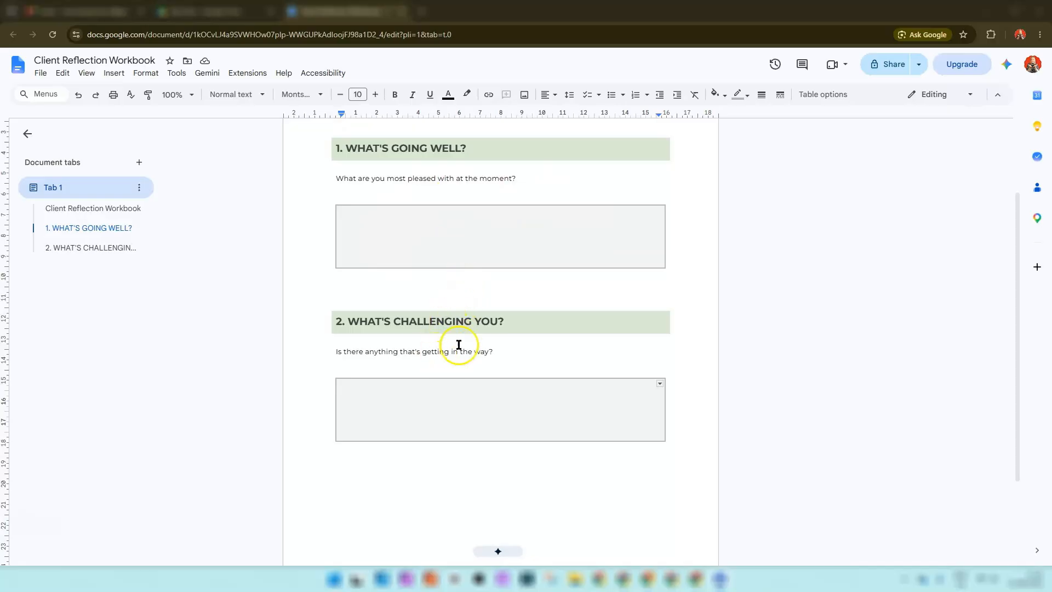
- Copy the section 2 heading below the second answer box and reword it as "3. WHAT DO YOU WANT TO FOCUS ON?"
click(355, 459)
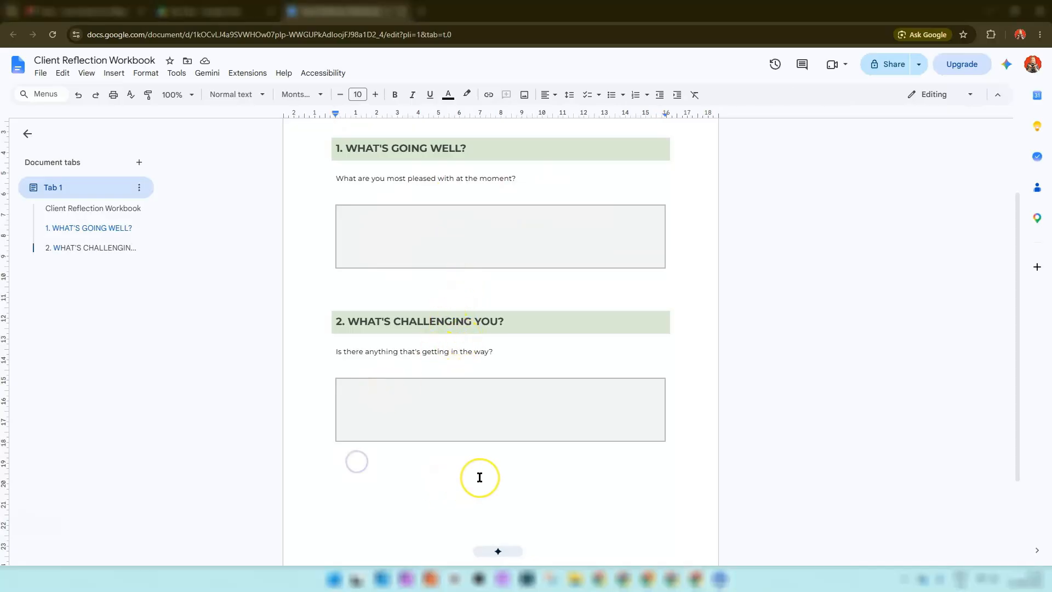
drag(336, 321, 527, 308)
key(ctrl+c)
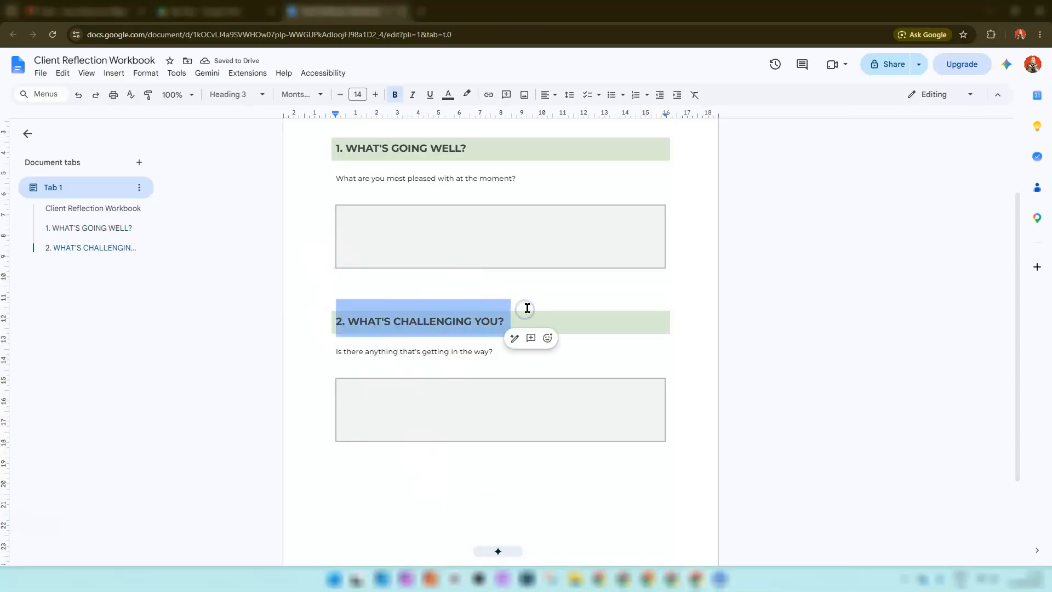
click(343, 472)
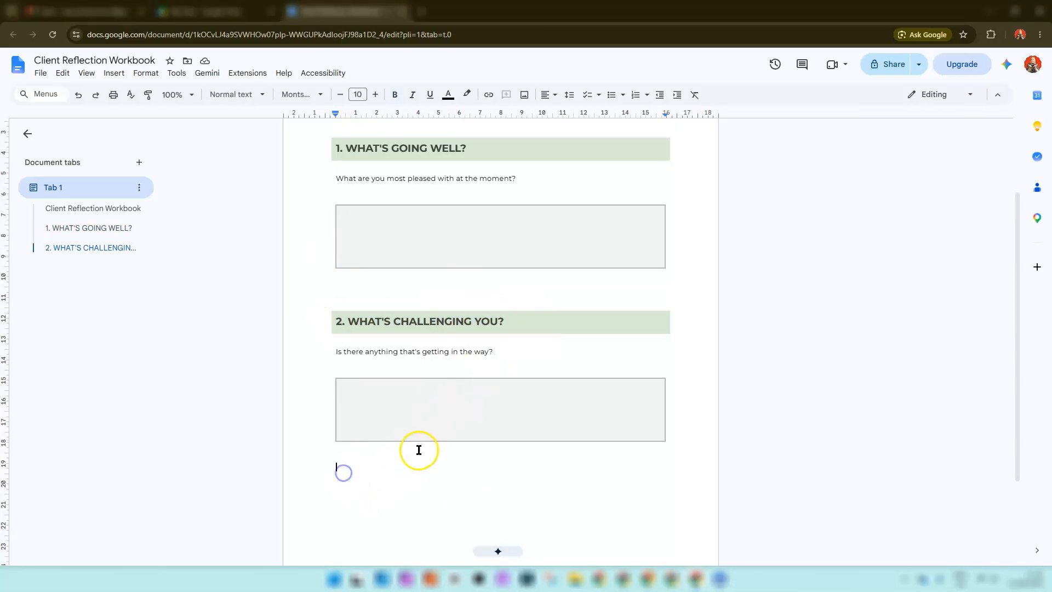
key(ctrl+v)
click(336, 486)
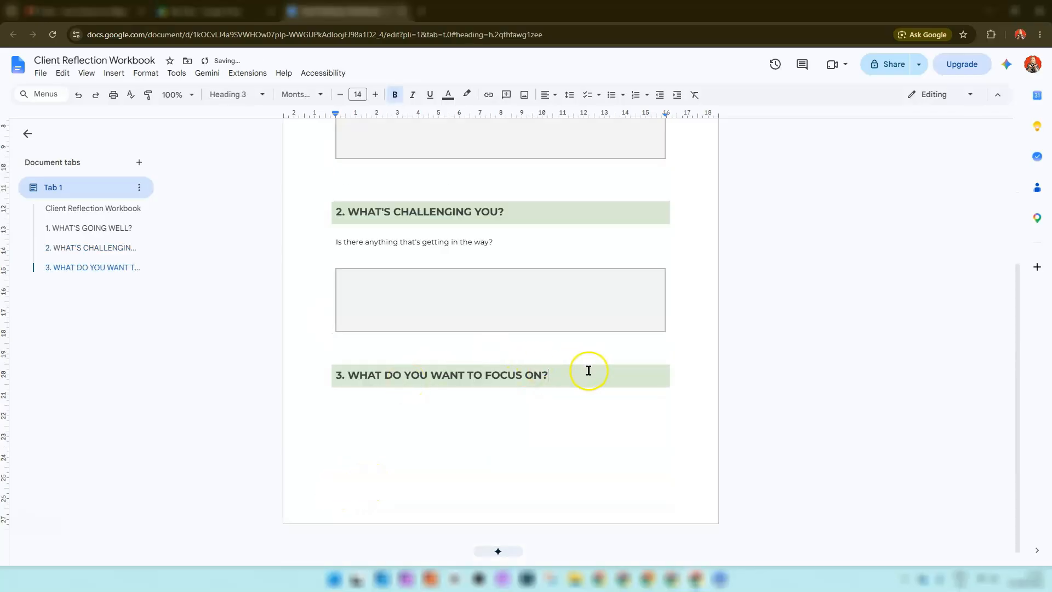
- Insert a table with two columns and four rows below the section 3 heading
click(368, 410)
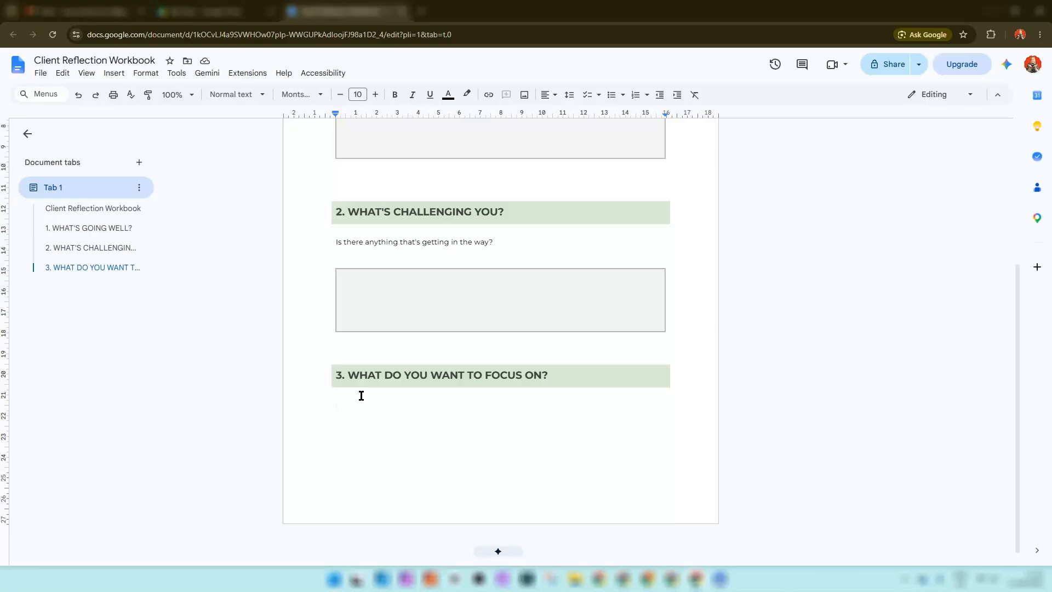
click(111, 72)
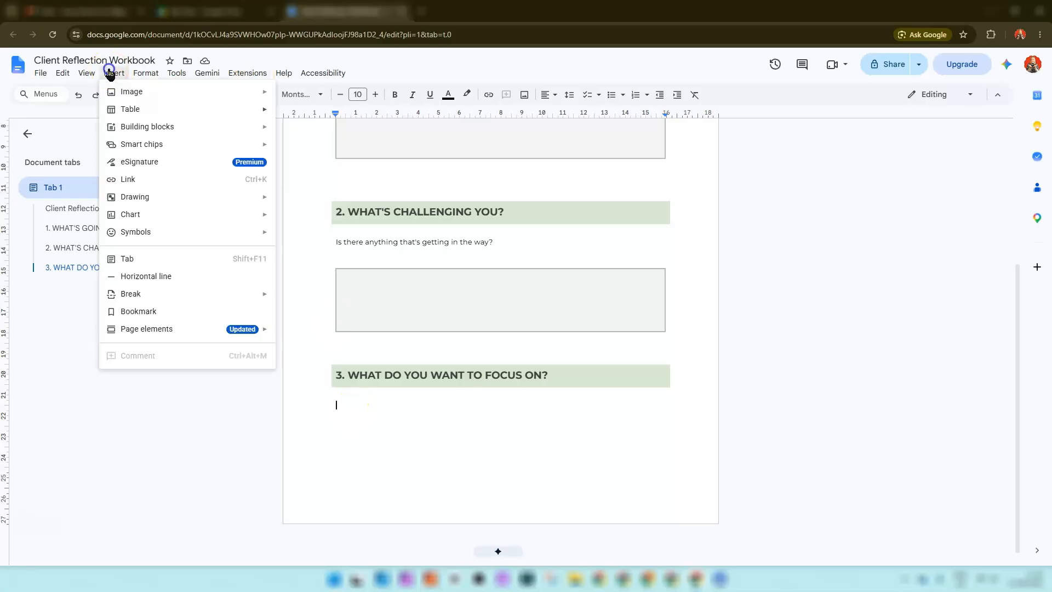
mouse_move(247, 114)
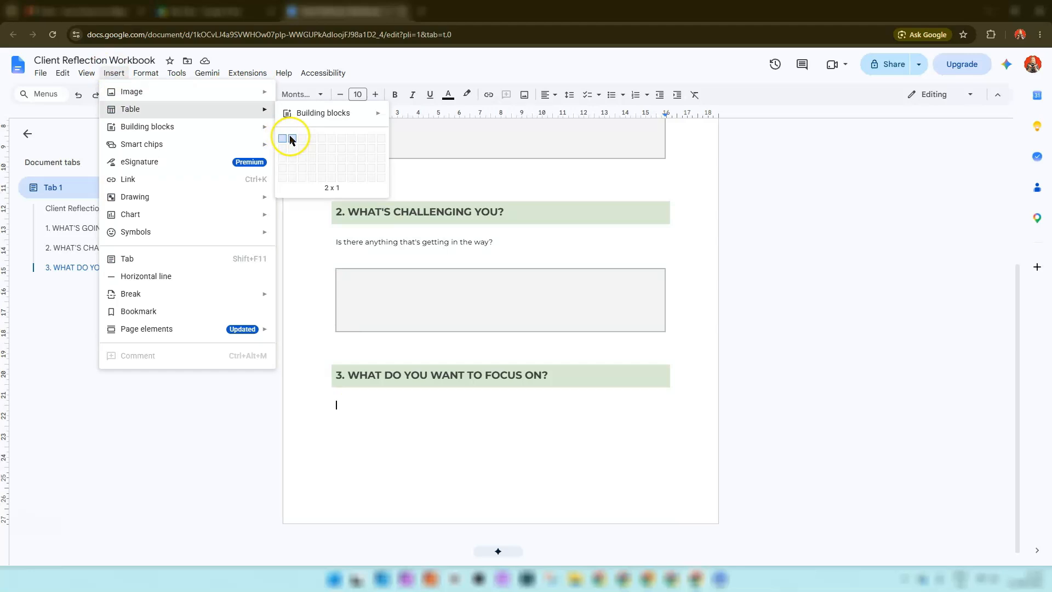
click(290, 169)
scroll(674, 376, down, 3)
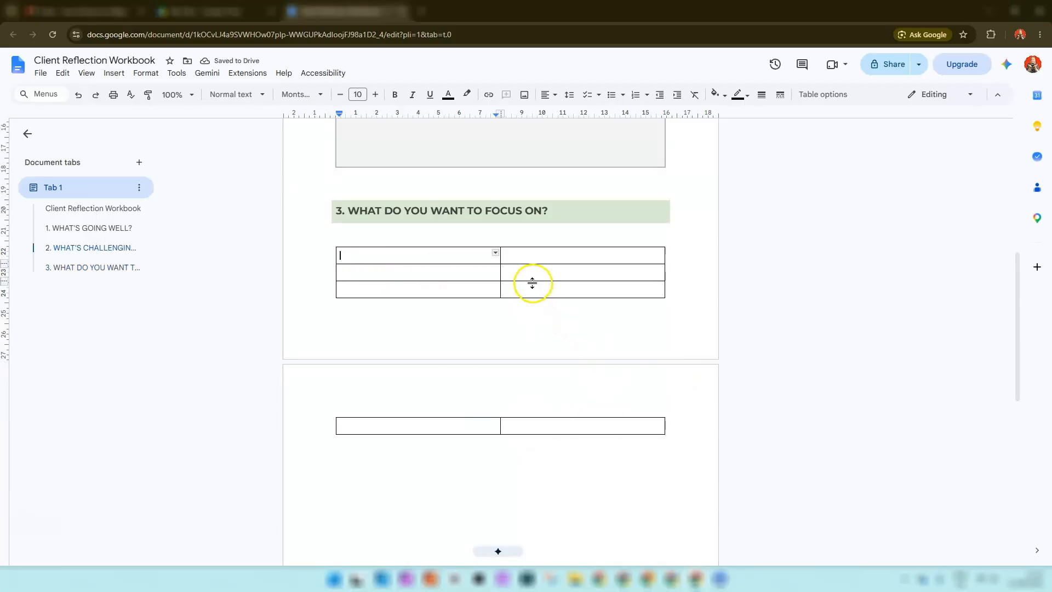
- Enter the column headers "My priority" and "What will I do next?" in the section 3 table and make them bold
click(353, 255)
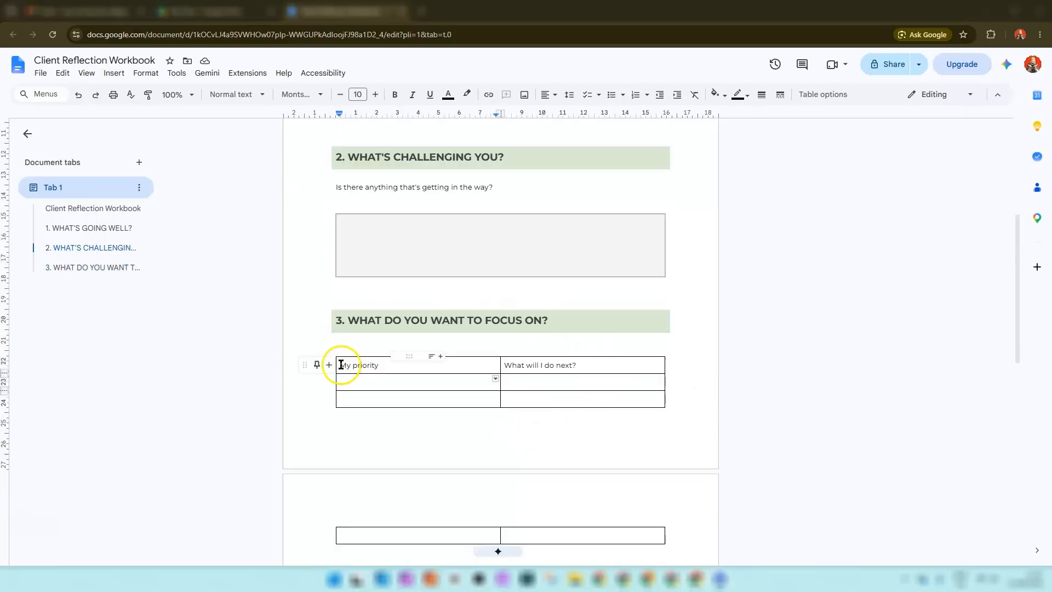
drag(340, 363, 547, 363)
click(393, 95)
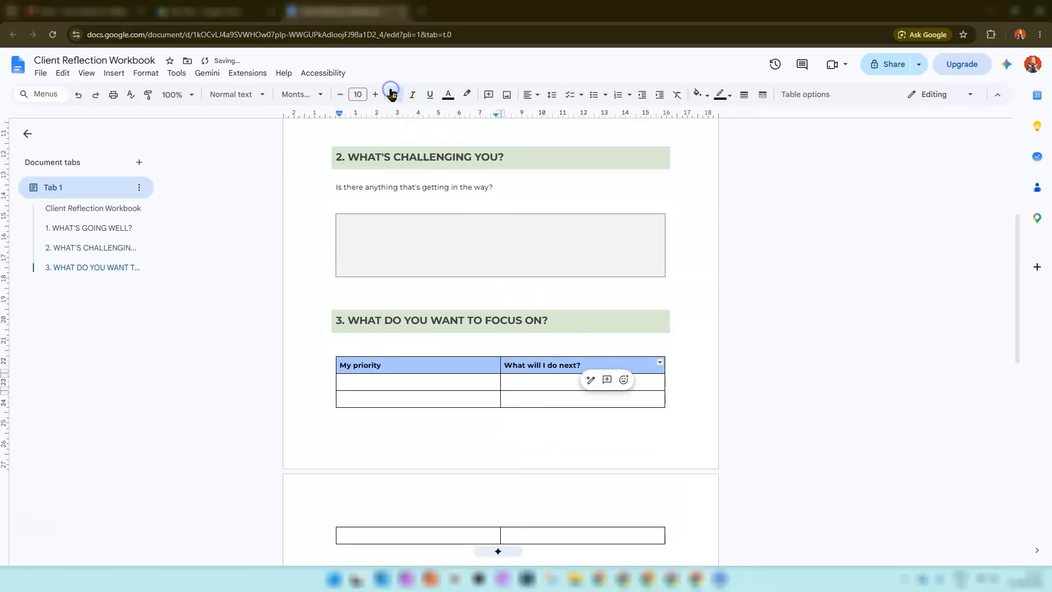
- Shade the header row of the section 3 priorities table with a very light grey cell background
click(390, 365)
drag(339, 364, 503, 369)
right_click(466, 365)
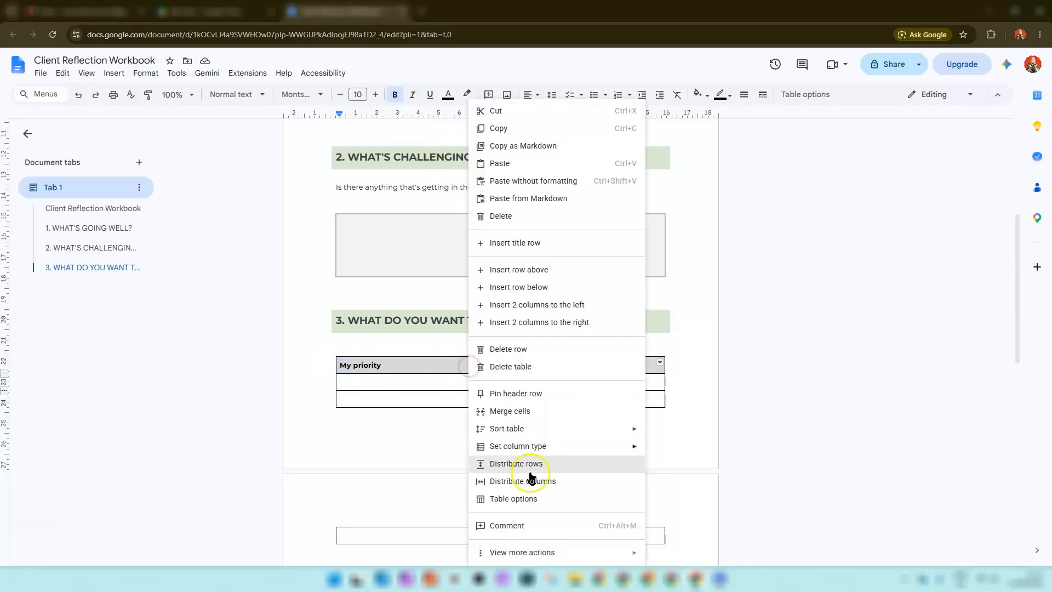
click(514, 498)
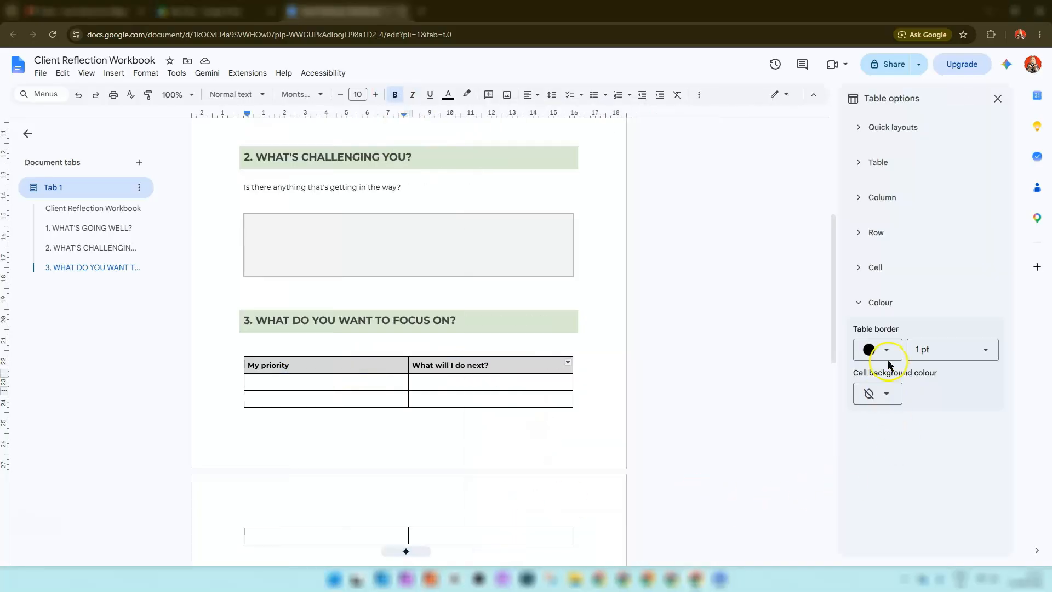
click(886, 393)
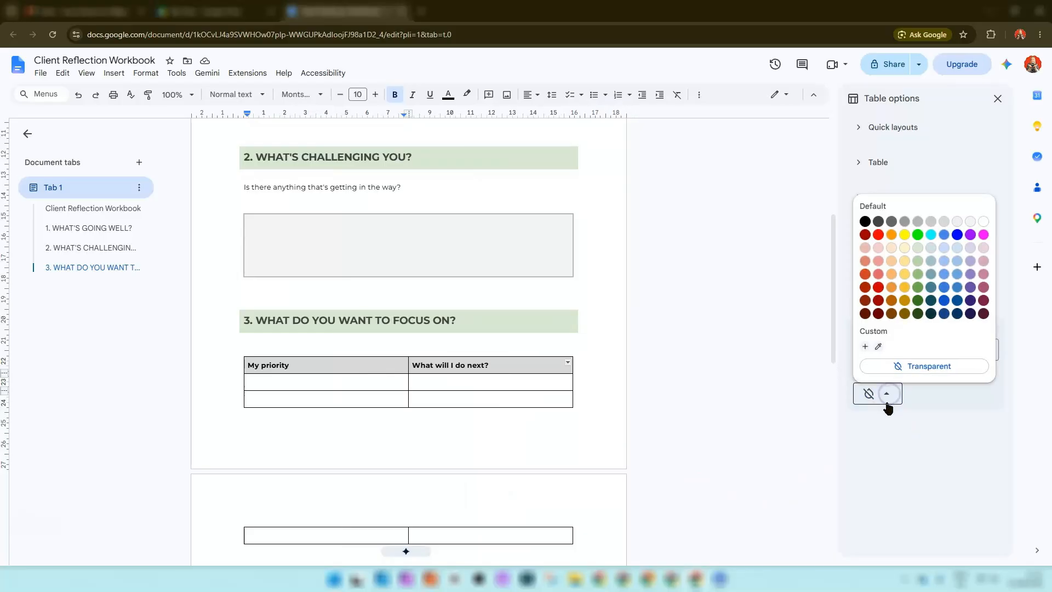
click(971, 222)
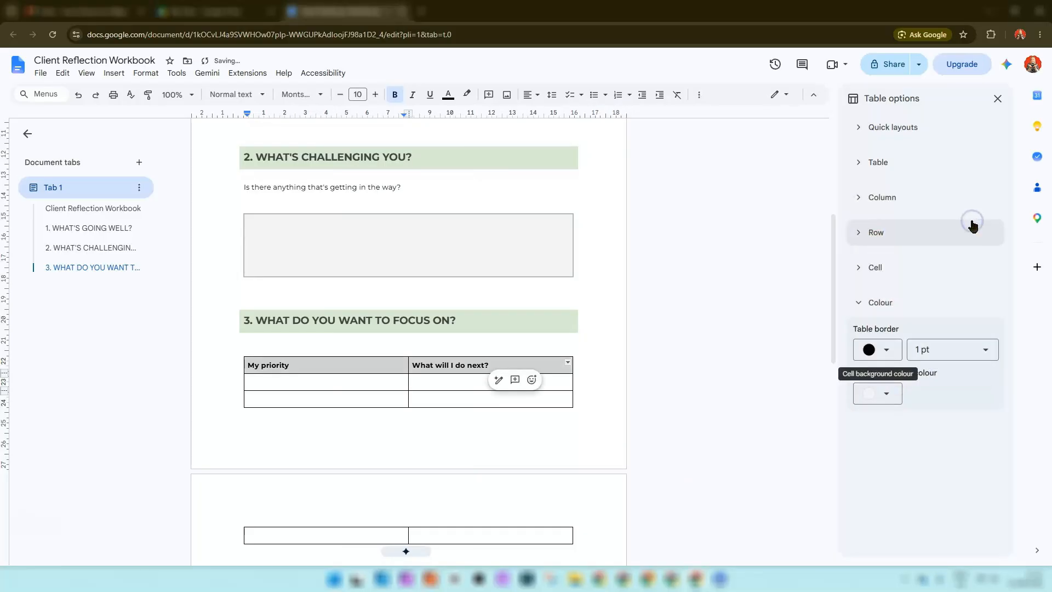
click(793, 405)
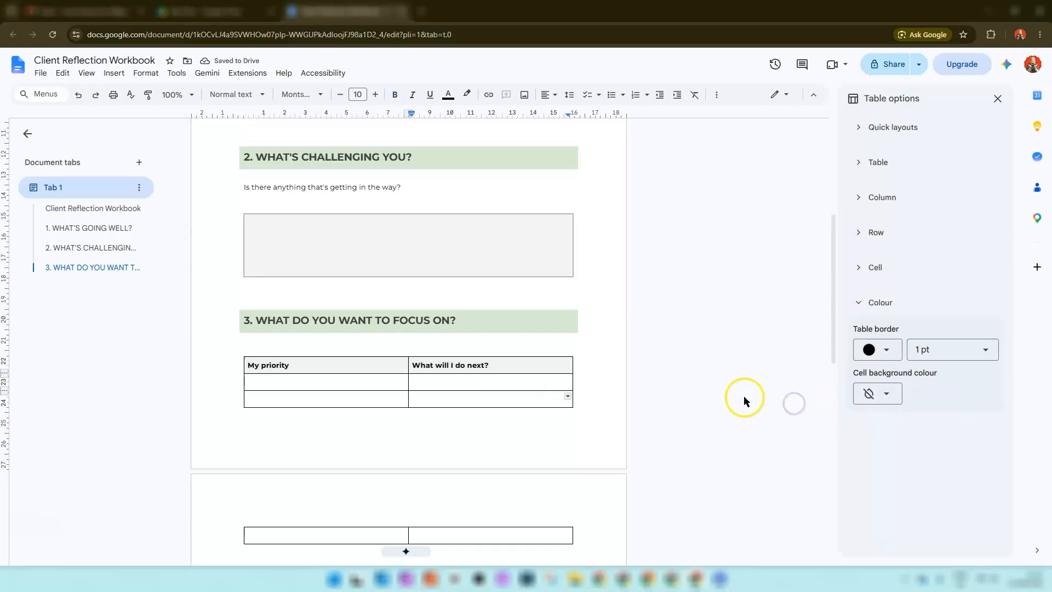
- Set all borders of the section 3 priorities table to 1.5 pt in grey
scroll(247, 317, down, 1)
drag(246, 310, 561, 466)
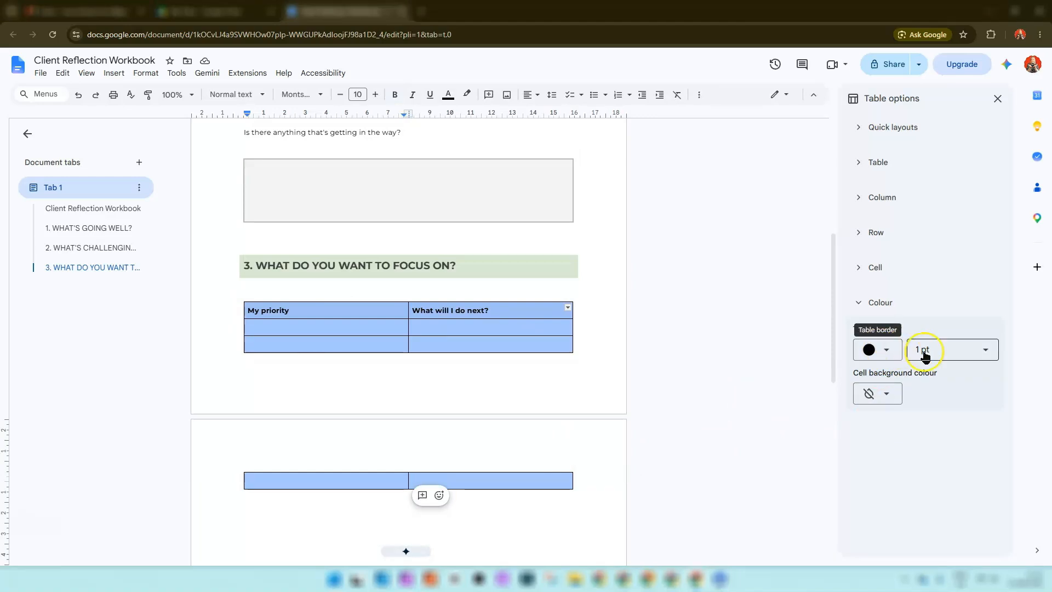
click(978, 349)
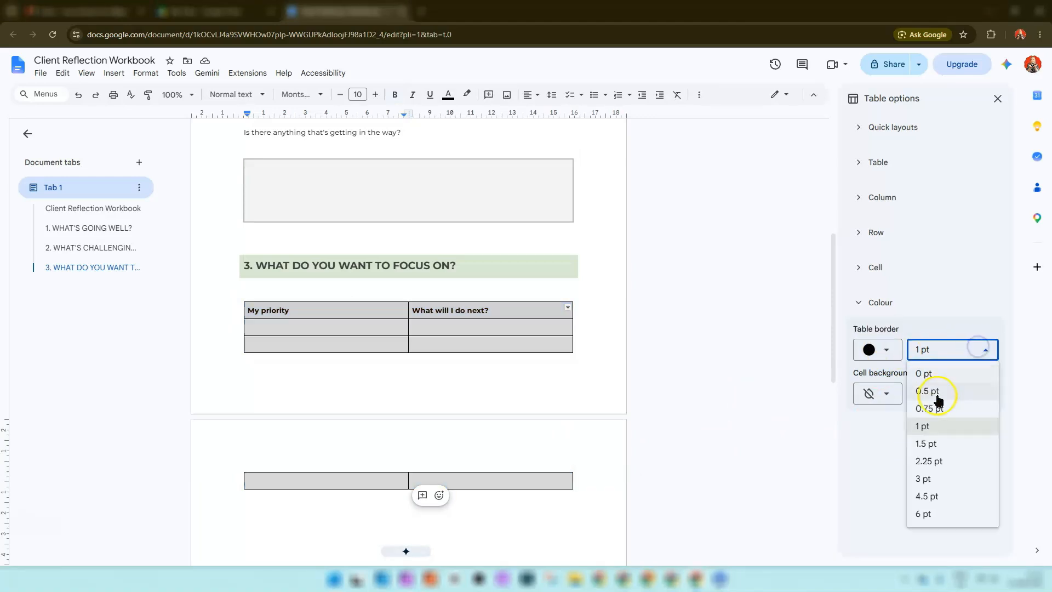
click(936, 443)
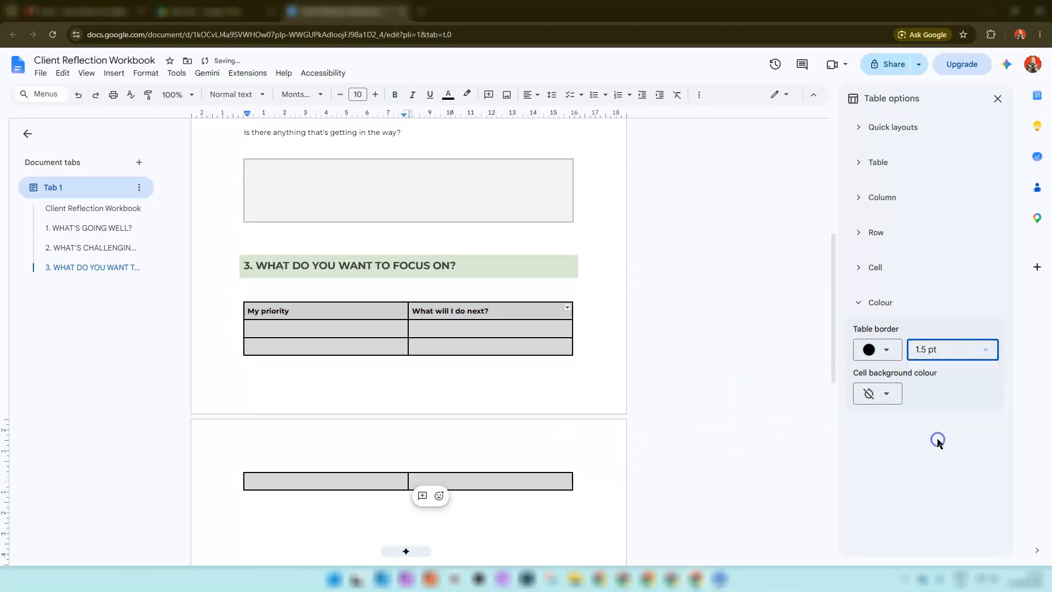
click(888, 351)
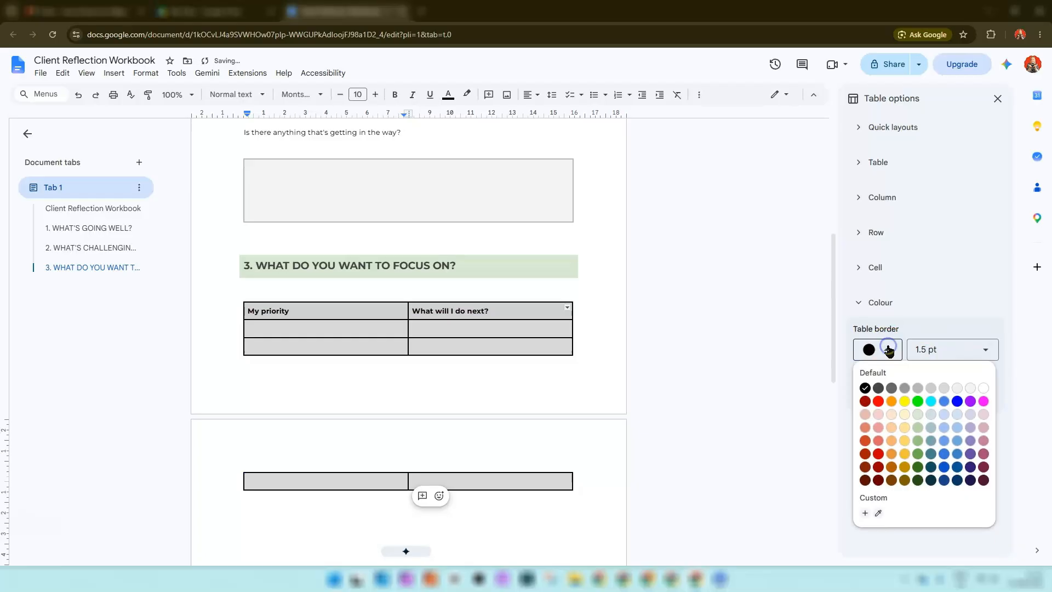
click(918, 388)
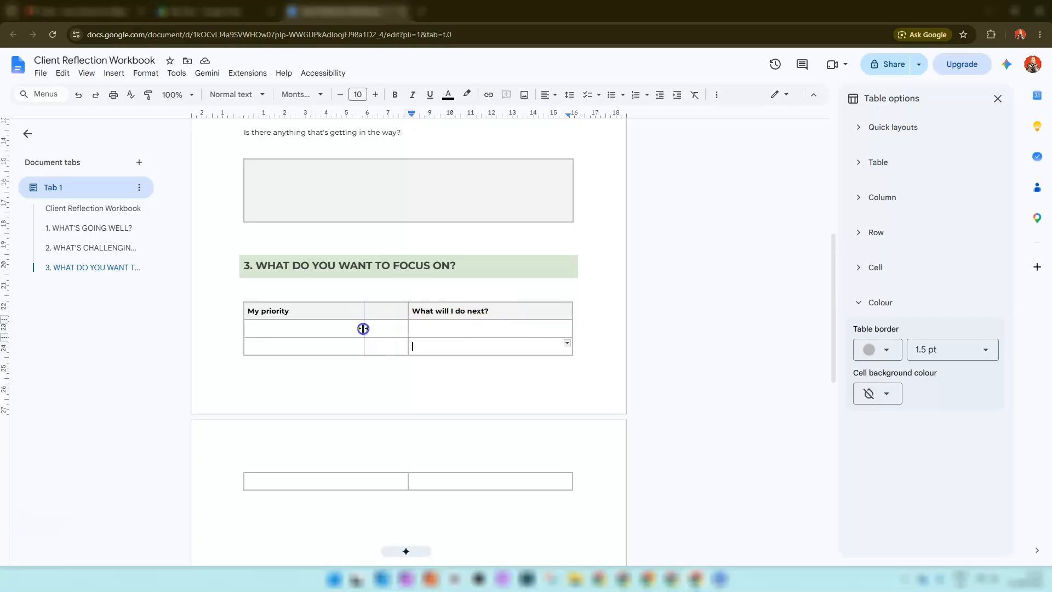
- Narrow the "My priority" column to about 5 cm and set the three empty rows' minimum height to 1.1 cm
drag(349, 326, 348, 327)
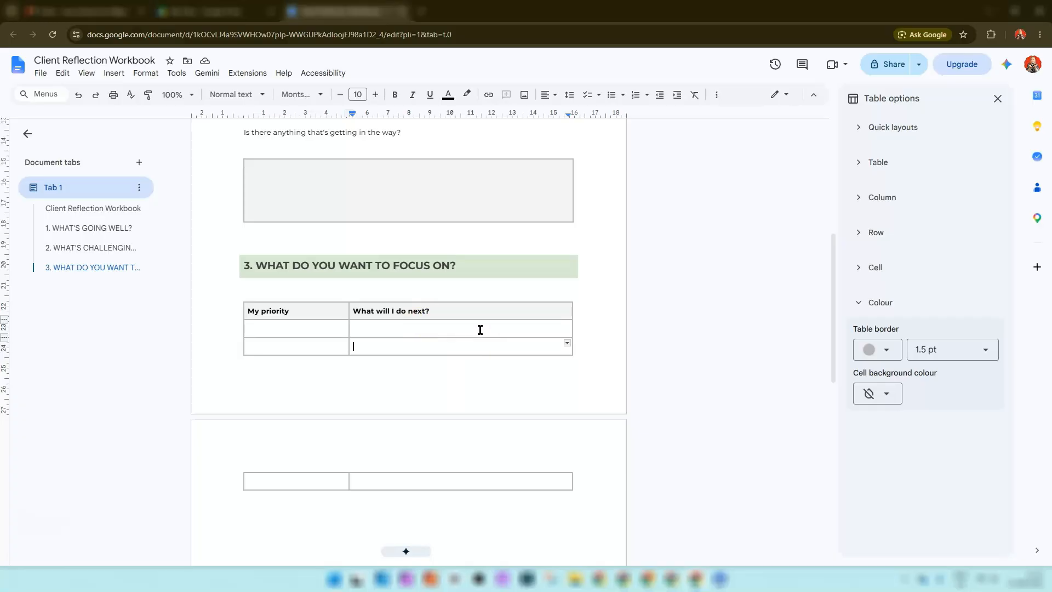
click(296, 329)
drag(294, 330, 322, 454)
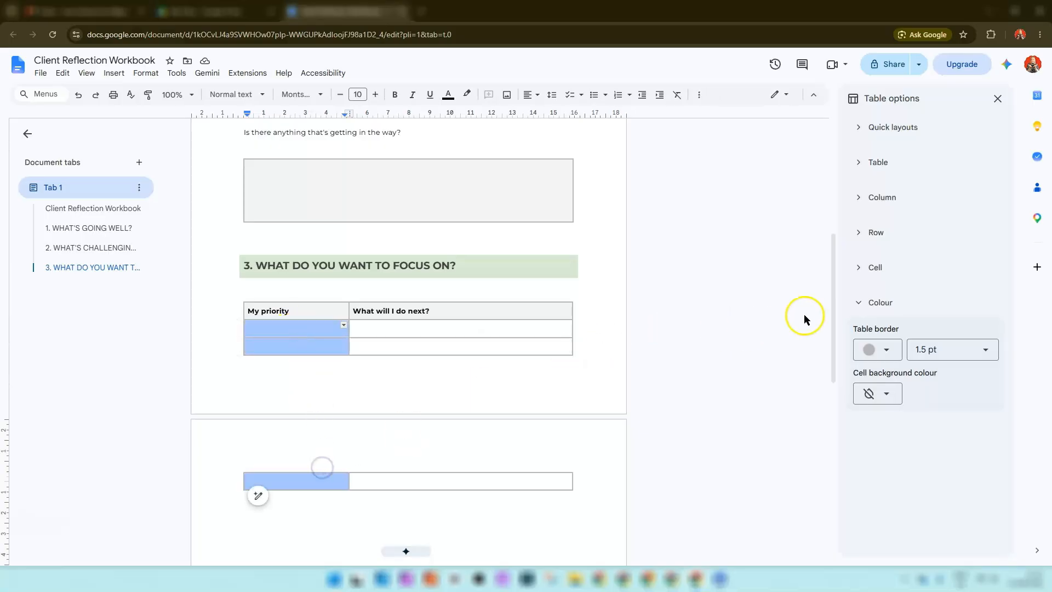
click(857, 243)
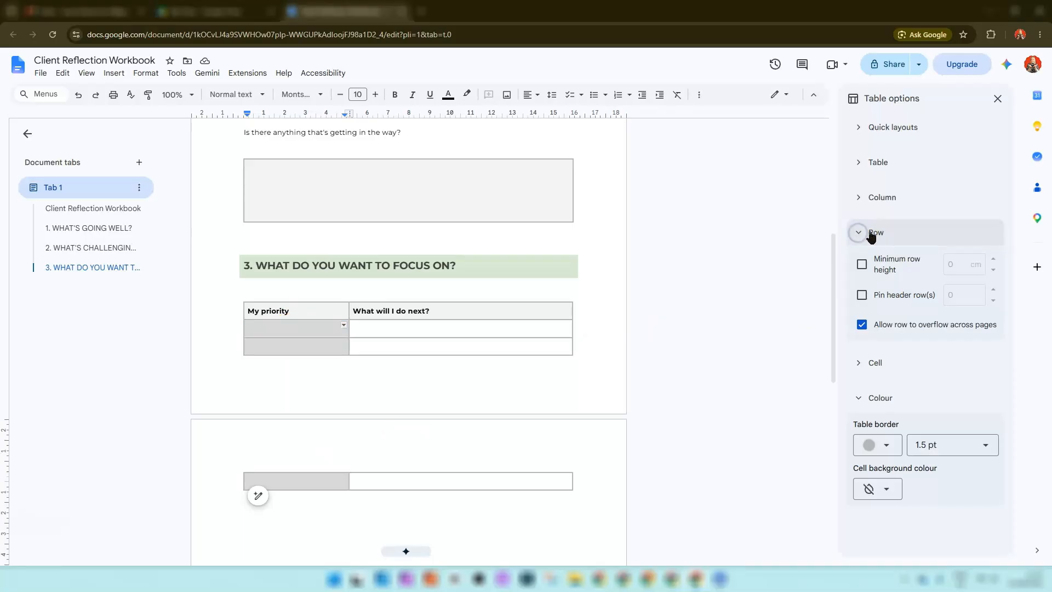
click(862, 264)
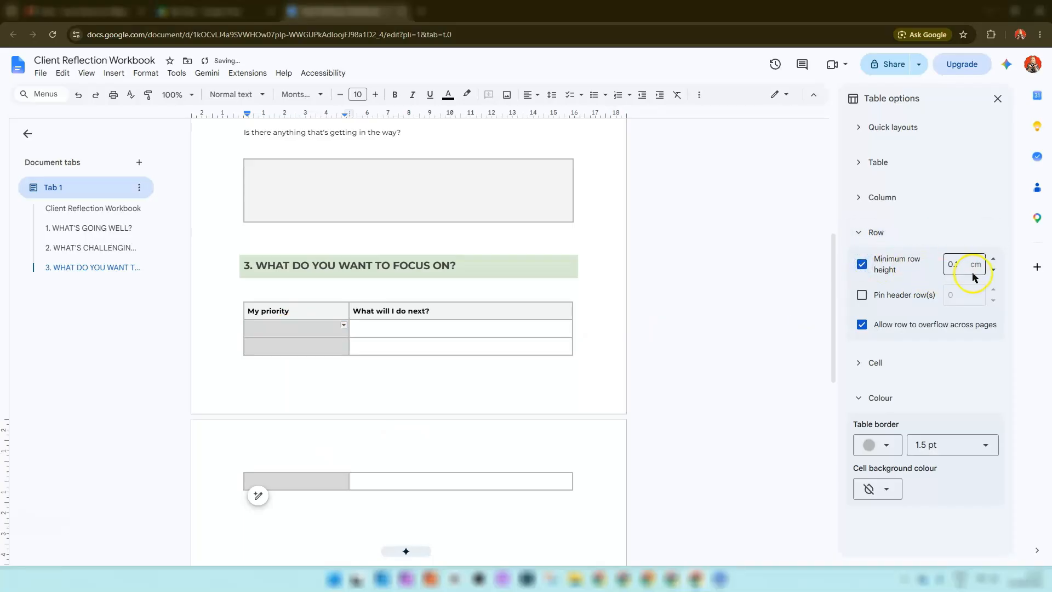
click(993, 259)
click(993, 259)
click(994, 259)
click(994, 260)
click(993, 259)
click(993, 260)
click(993, 260)
click(994, 260)
click(994, 260)
click(994, 260)
click(994, 259)
click(994, 259)
click(995, 269)
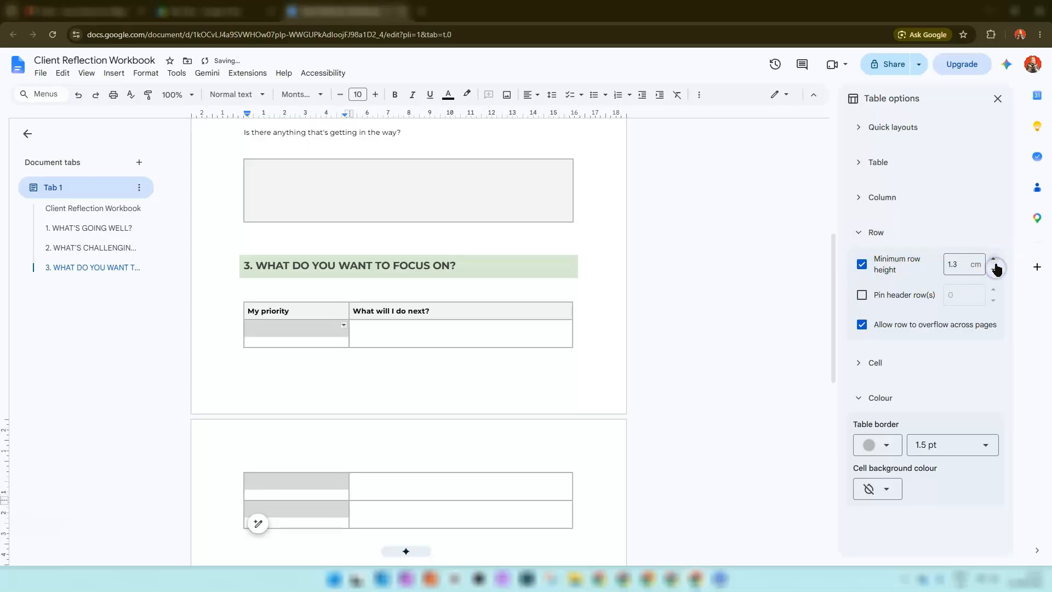
click(957, 258)
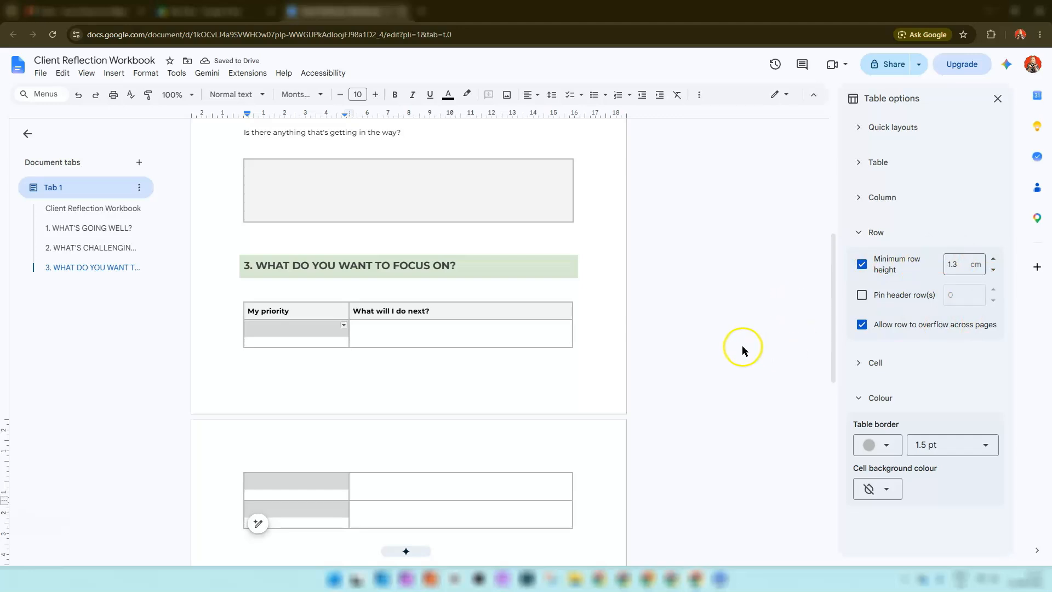
click(729, 338)
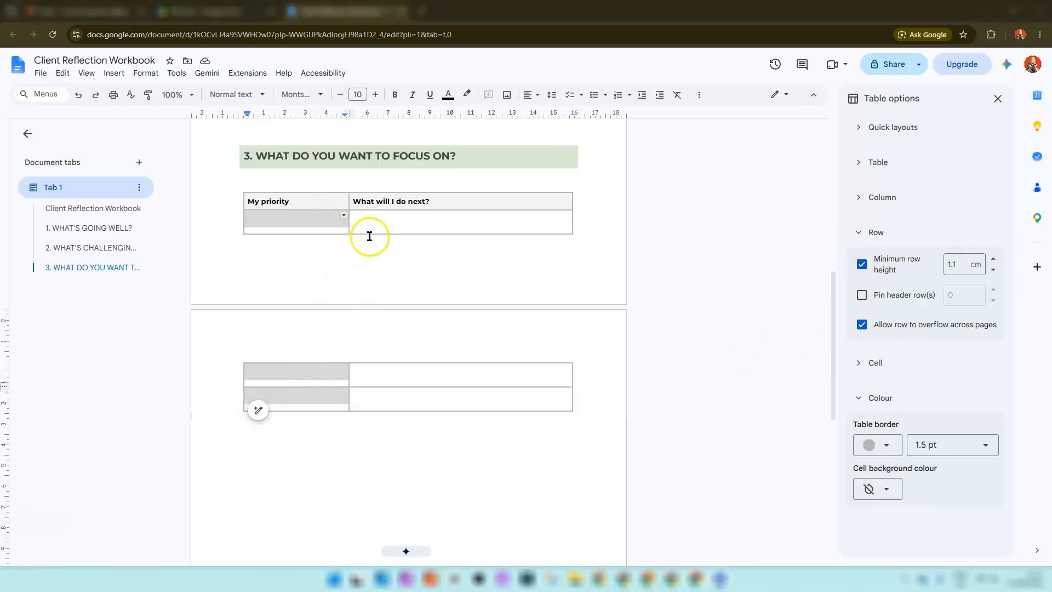
click(279, 369)
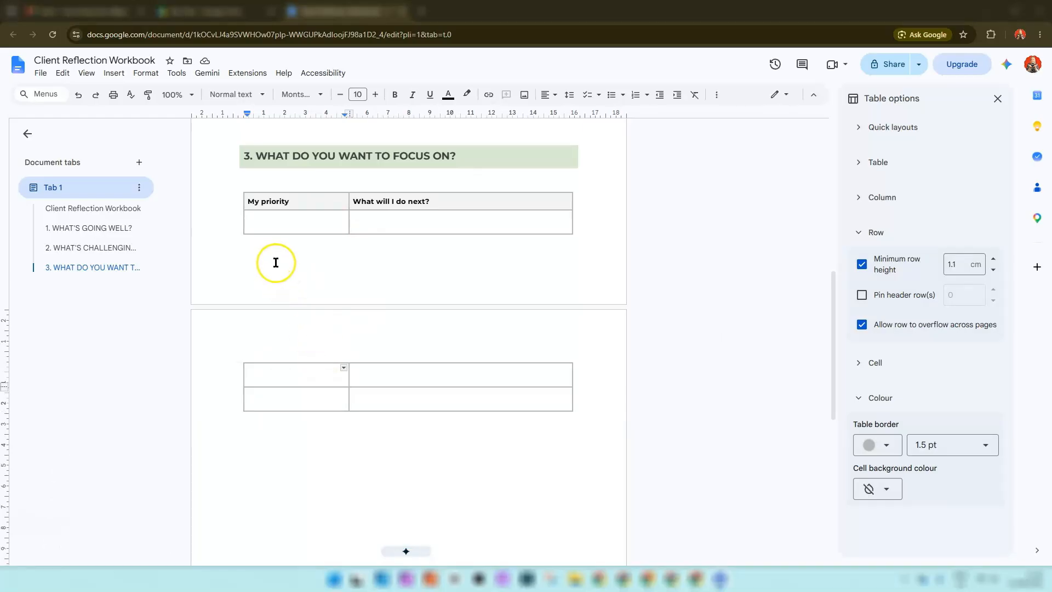
drag(261, 218, 289, 402)
right_click(289, 402)
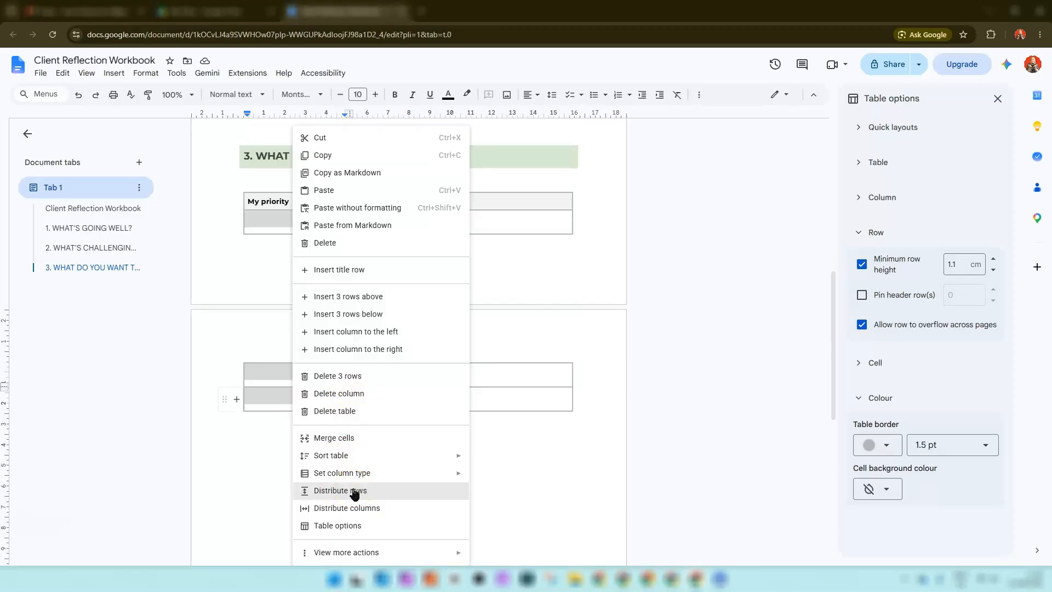
click(359, 504)
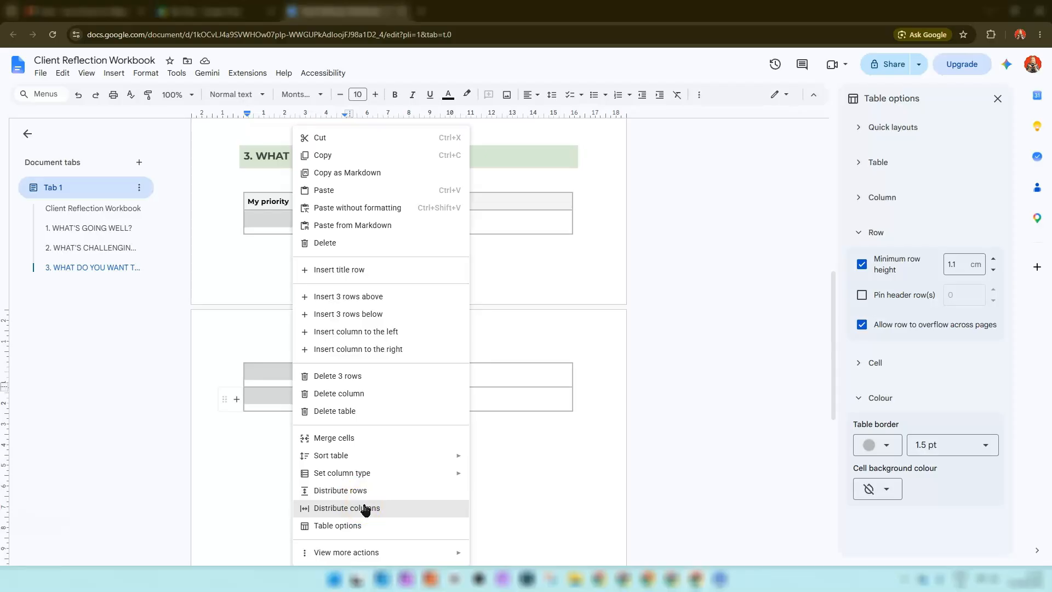
- Add a shaded "BEFORE OUR NEXT SESSION" section with grey answer boxes for "One thing I will do before we meet again:" and "Anything you'd like to discuss in our next session?"
click(233, 447)
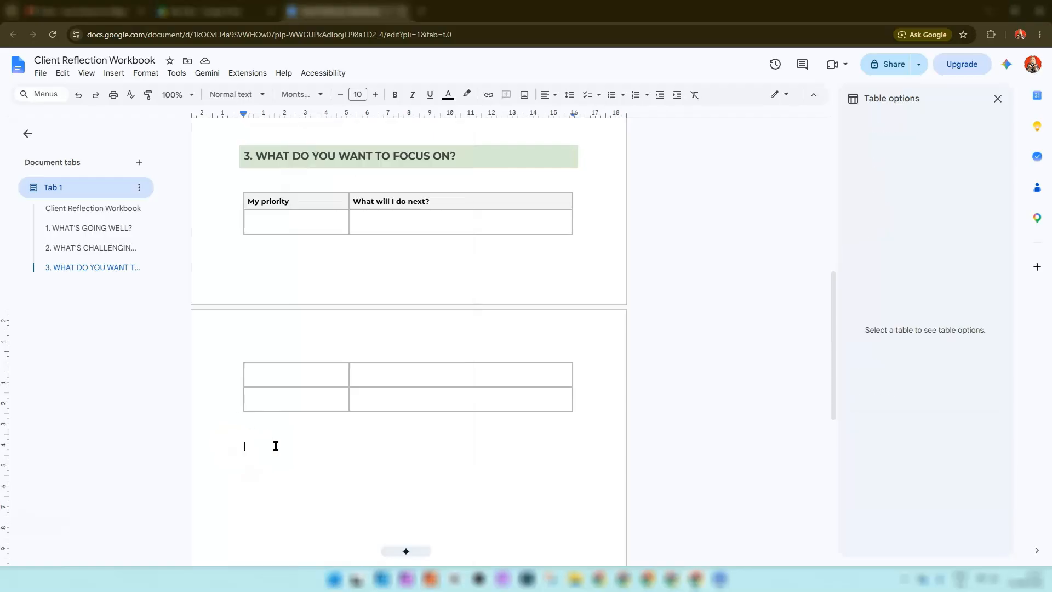
text(BEFORE OUR NEXT SESSION One thing I will do before we meet again:  Anything you'd like to discuss in our next session?)
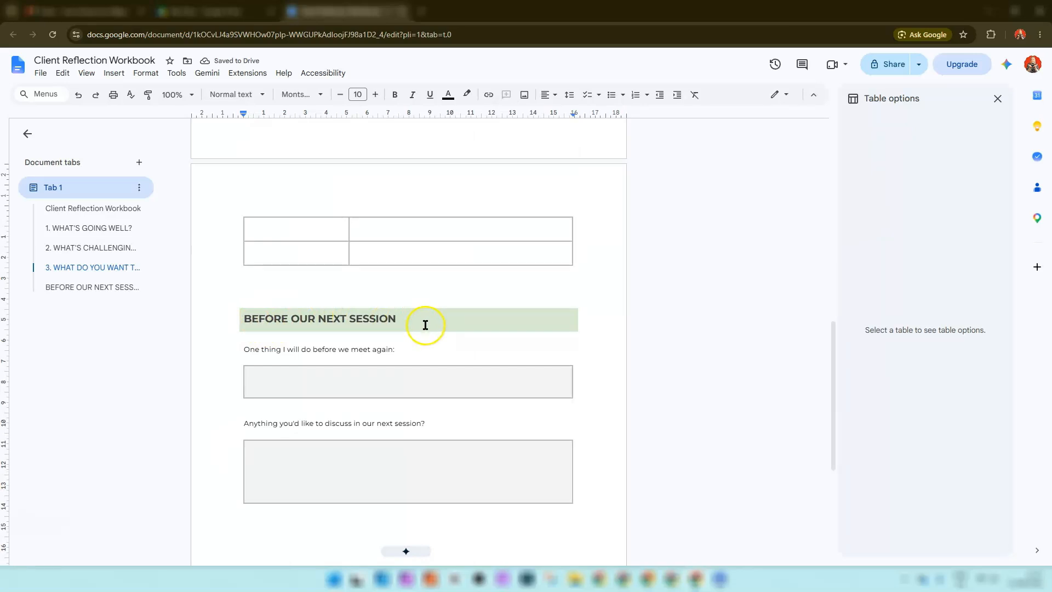
click(265, 378)
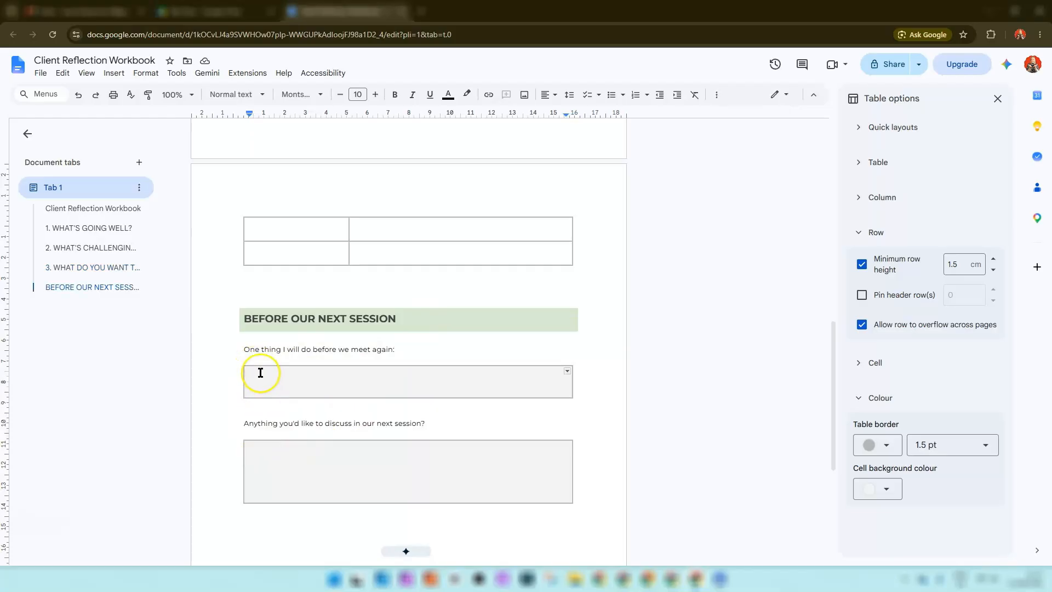
click(253, 450)
click(304, 528)
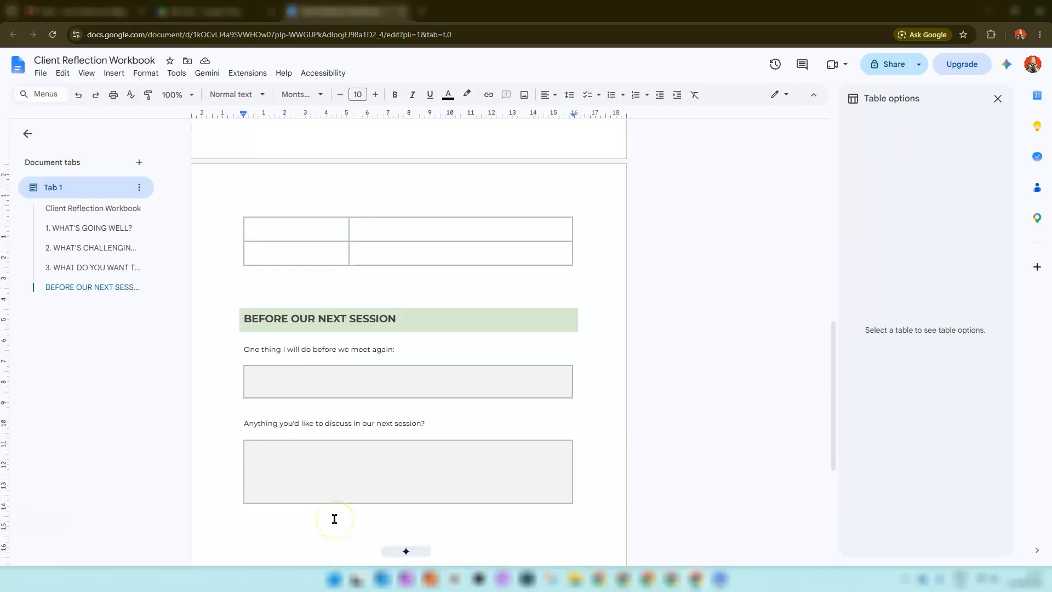
- Add a shaded "A LITTLE NOTE..." heading below the last answer box
scroll(333, 488, down, 2)
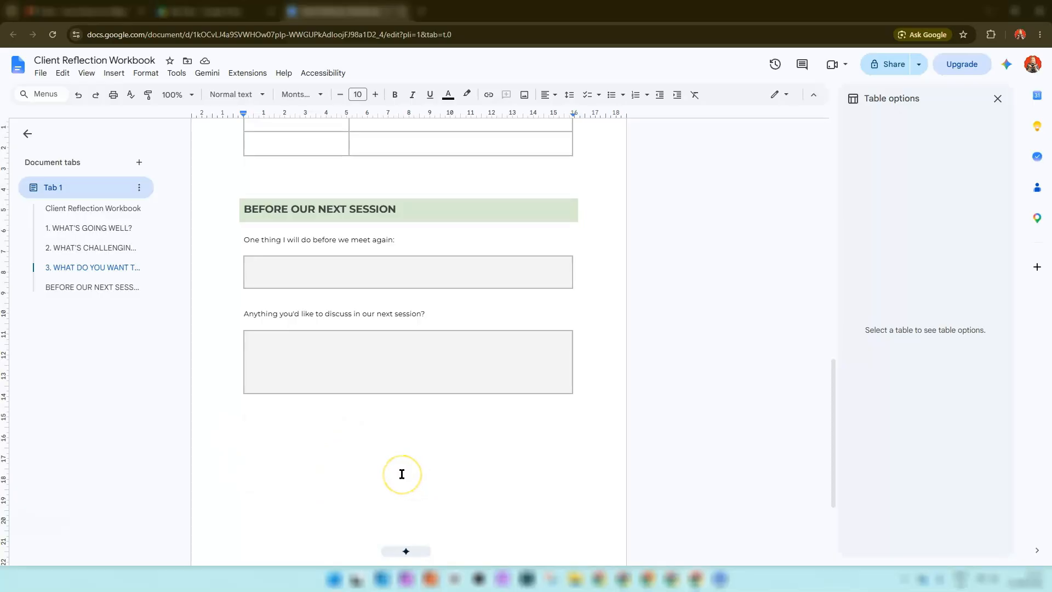
click(301, 428)
text(A LITTLE NOTE...)
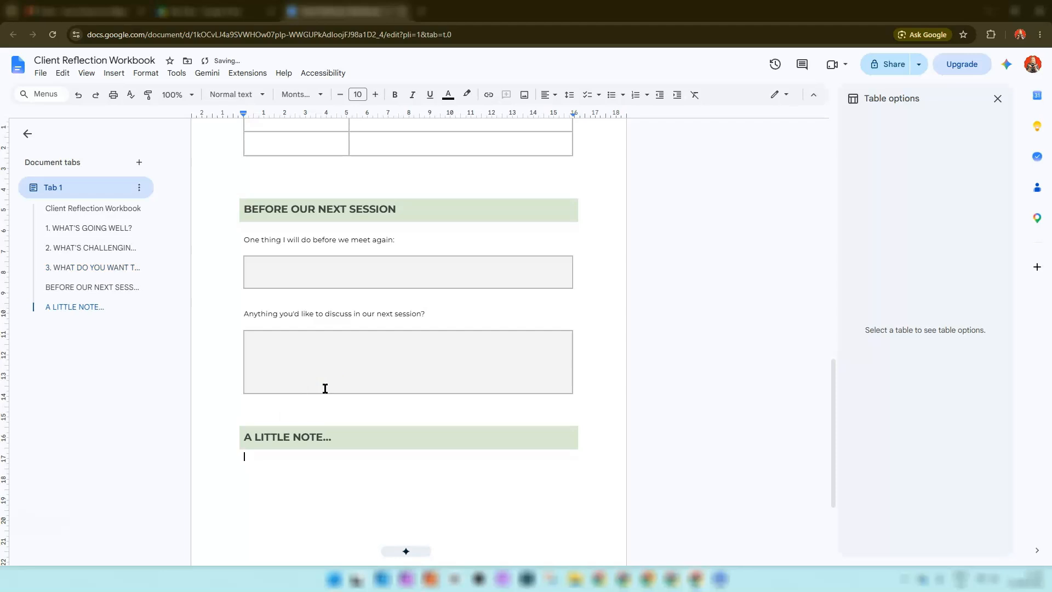
- Insert a two-column, three-row table below the note heading and fill it with tips under bold headers "CREATE THE RIGHT SPACE" and "DON'T OVERTHINK IT"
click(114, 73)
click(136, 110)
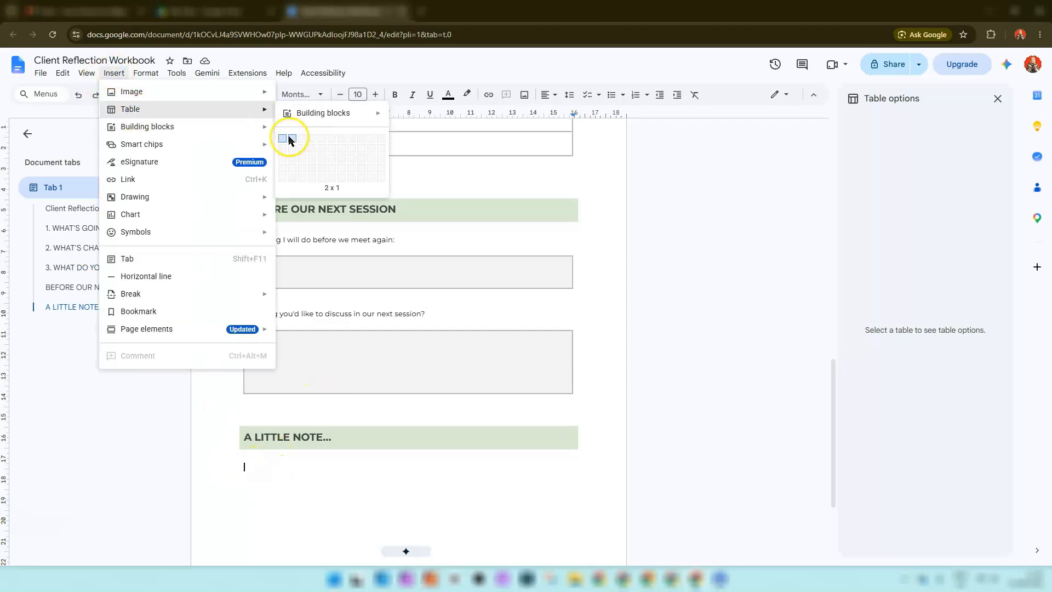
click(292, 162)
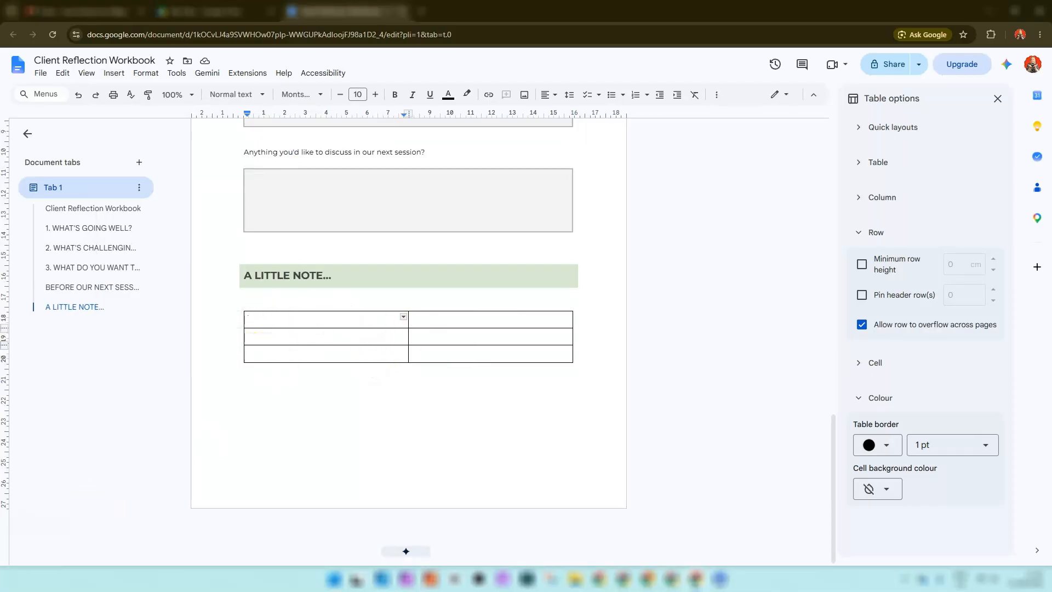
text(CREATE THE RIGHT SPACE	DON'T OVERTHINK IT Find somewhere quiet and give yourself 15–20 minutes without distractions. A cup of tea is entirely optional, but highly recommended.	Your answers don't need to be polished or perfect. This is about honest reflection, not writing an essay. Put your phone somewhere out of reach and give yourself permission to focus on this for a little while.	If something doesn't immediately spring to mind, skip it and come back later.)
- Hide the note table's borders by setting the border width to 0 pt, and close the table options
click(391, 398)
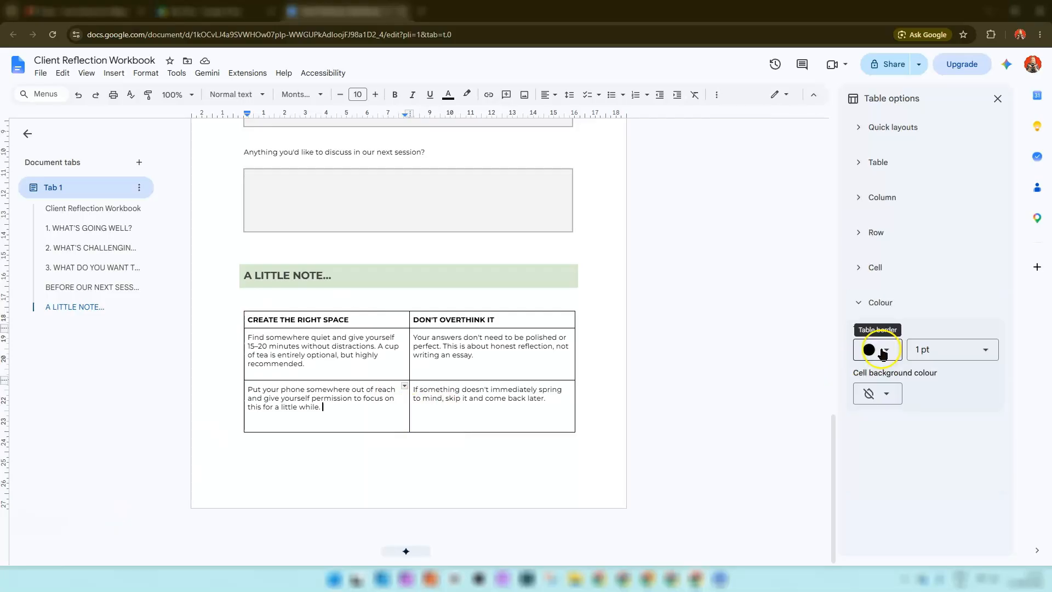
click(886, 352)
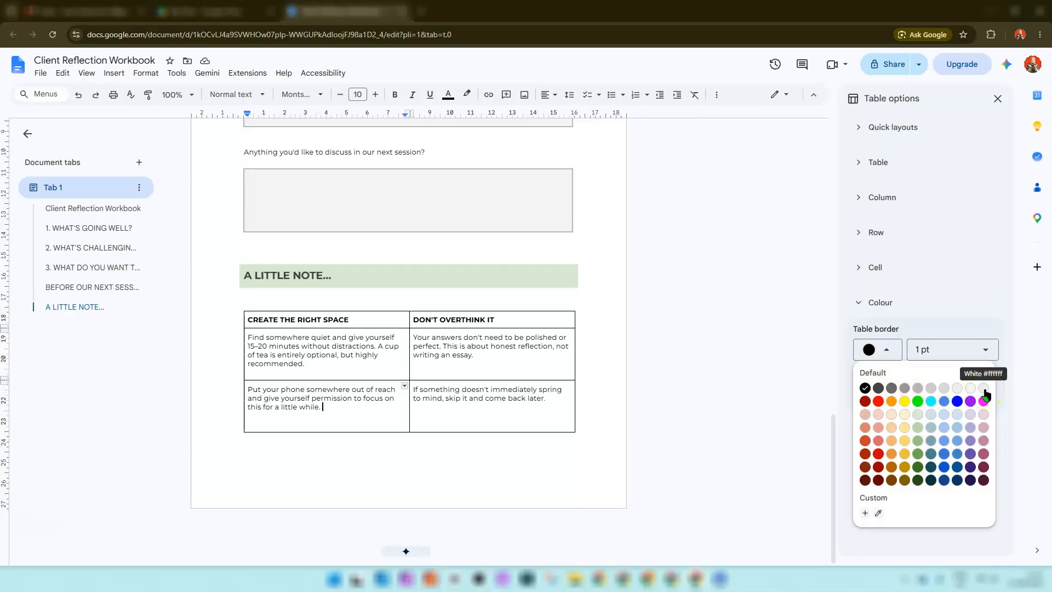
click(986, 350)
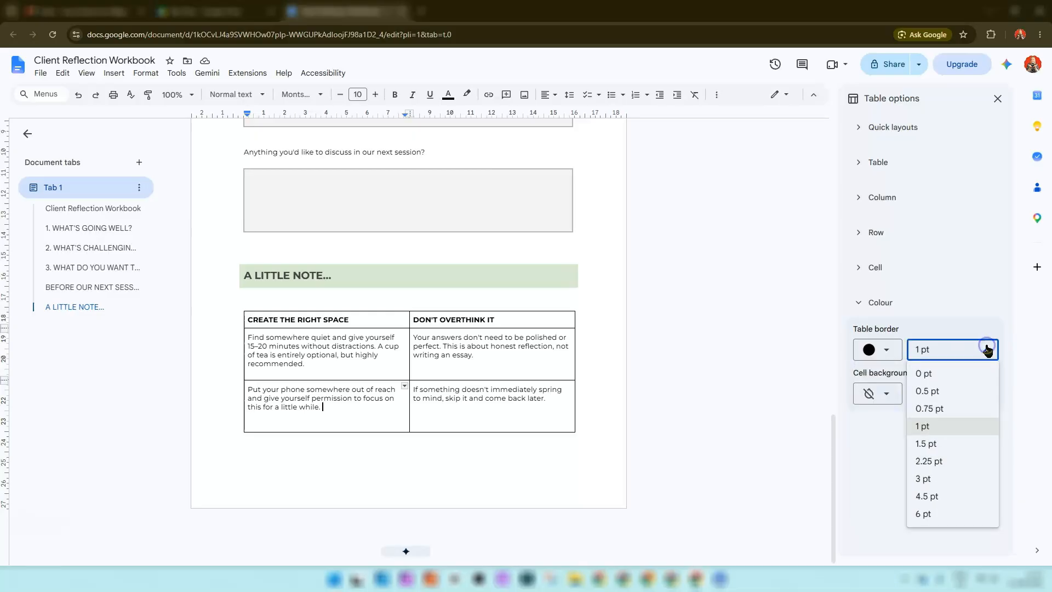
click(925, 374)
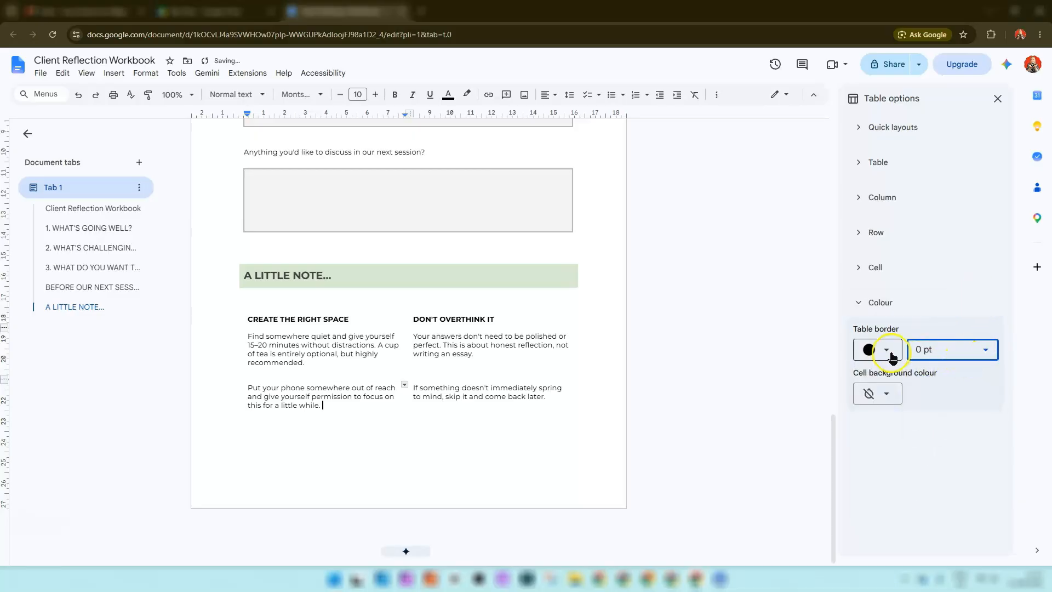
click(786, 361)
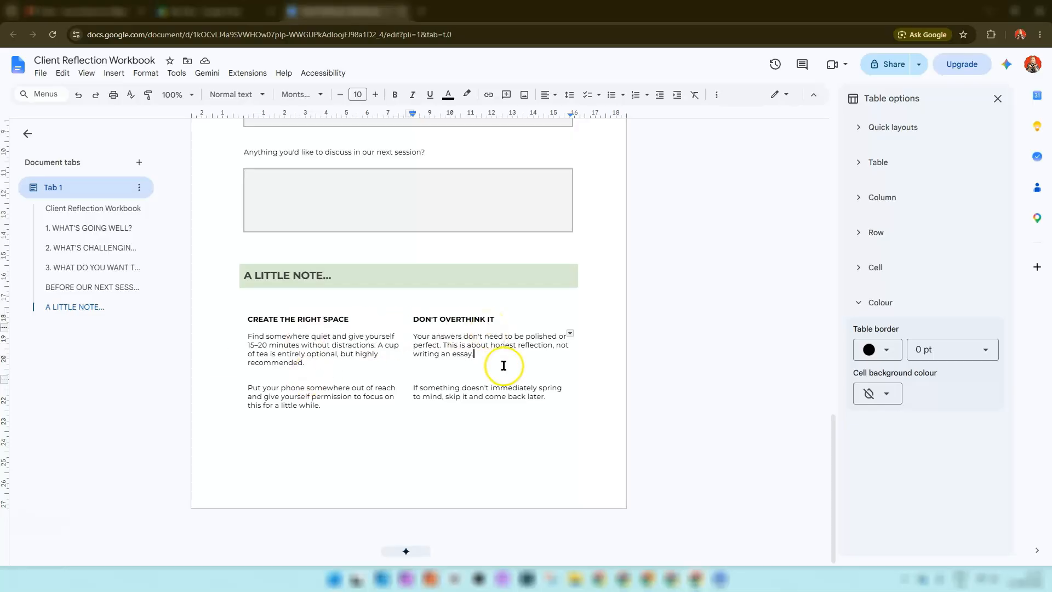
click(997, 100)
- Review the finished workbook from the title down and examine both pages in the print preview
scroll(781, 339, up, 20)
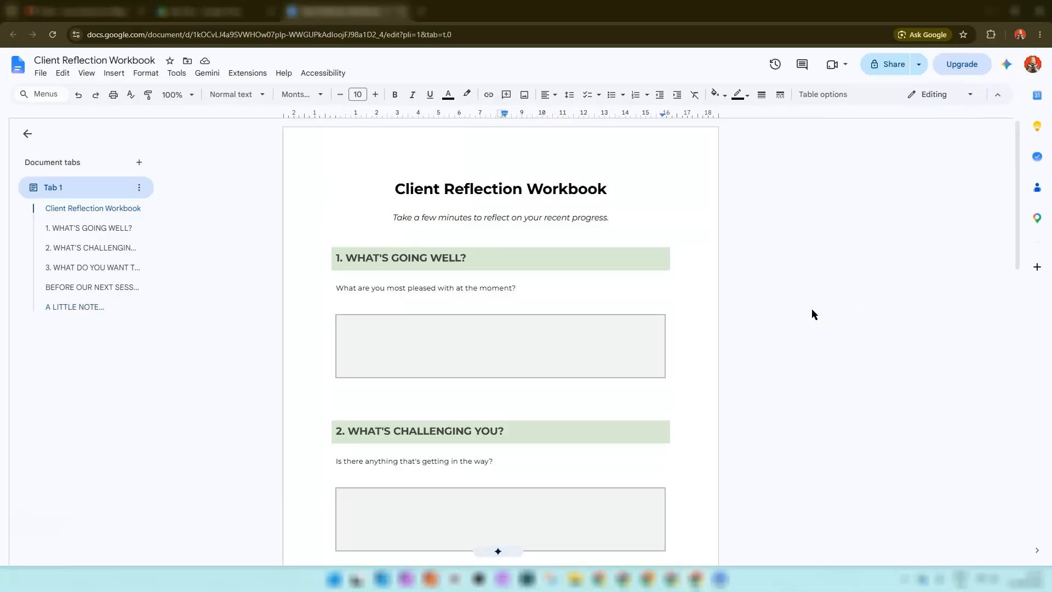
scroll(803, 306, down, 5)
scroll(803, 307, up, 3)
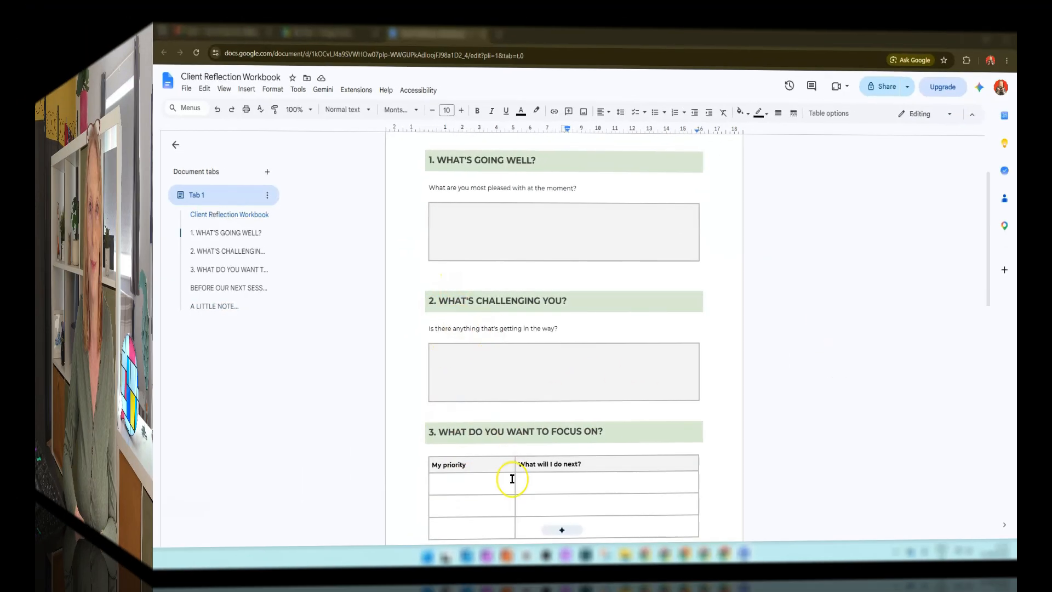
scroll(650, 428, down, 3)
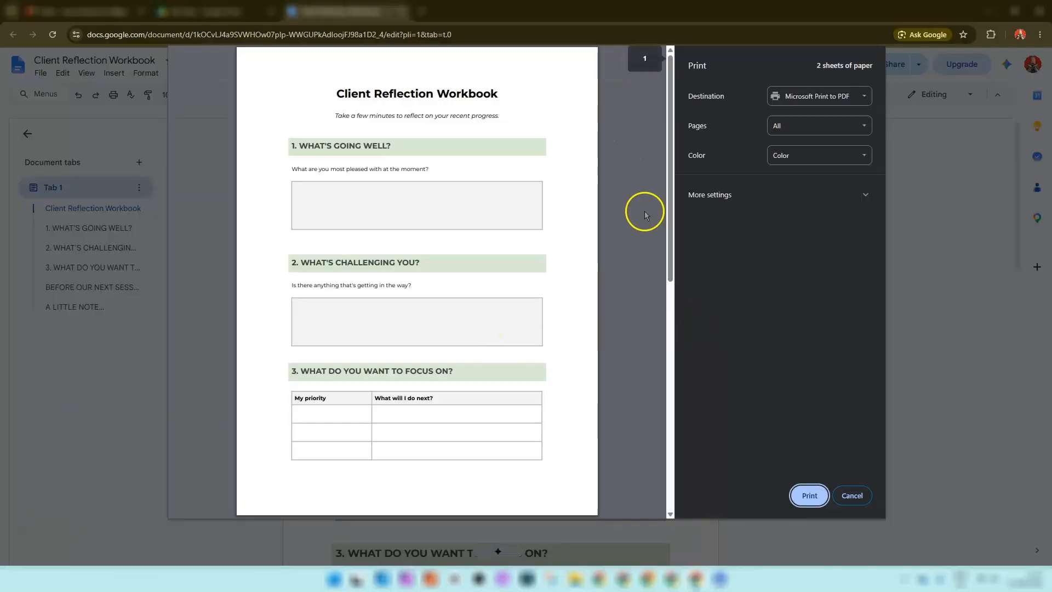
scroll(644, 238, down, 4)
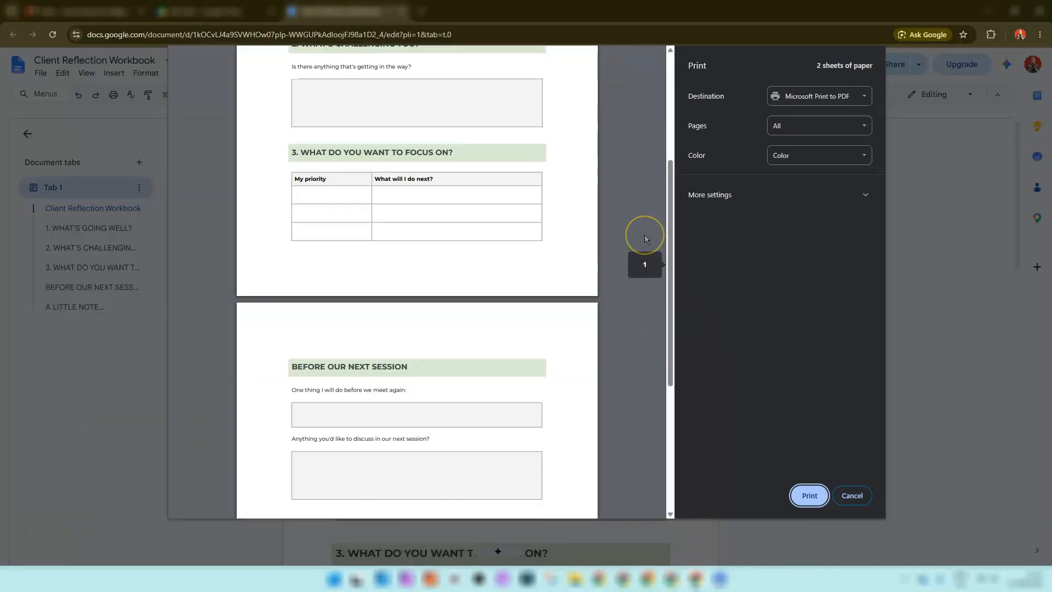
scroll(644, 235, down, 5)
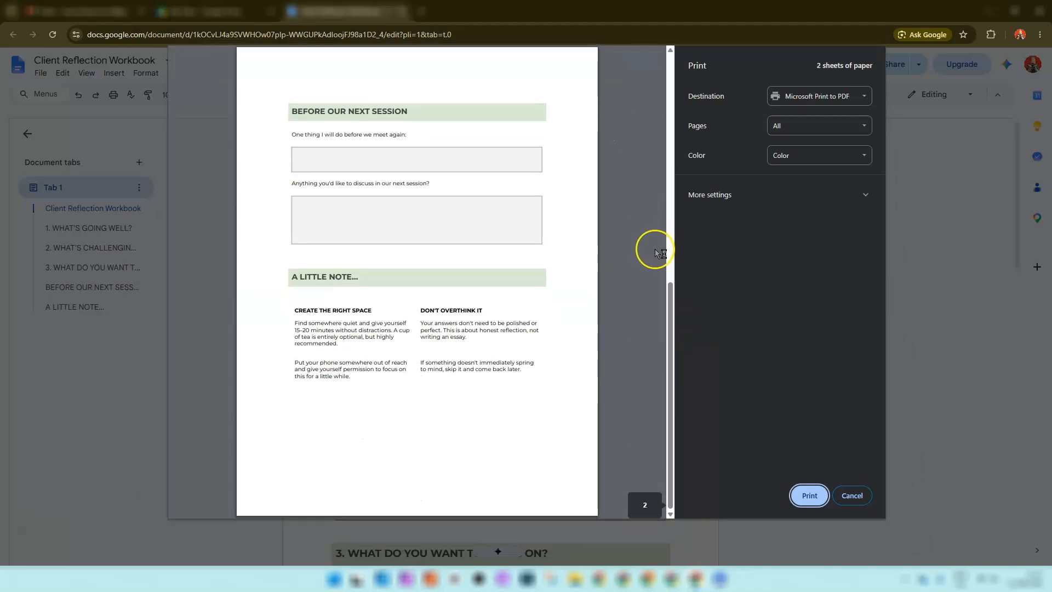
scroll(655, 251, up, 4)
scroll(656, 252, up, 5)
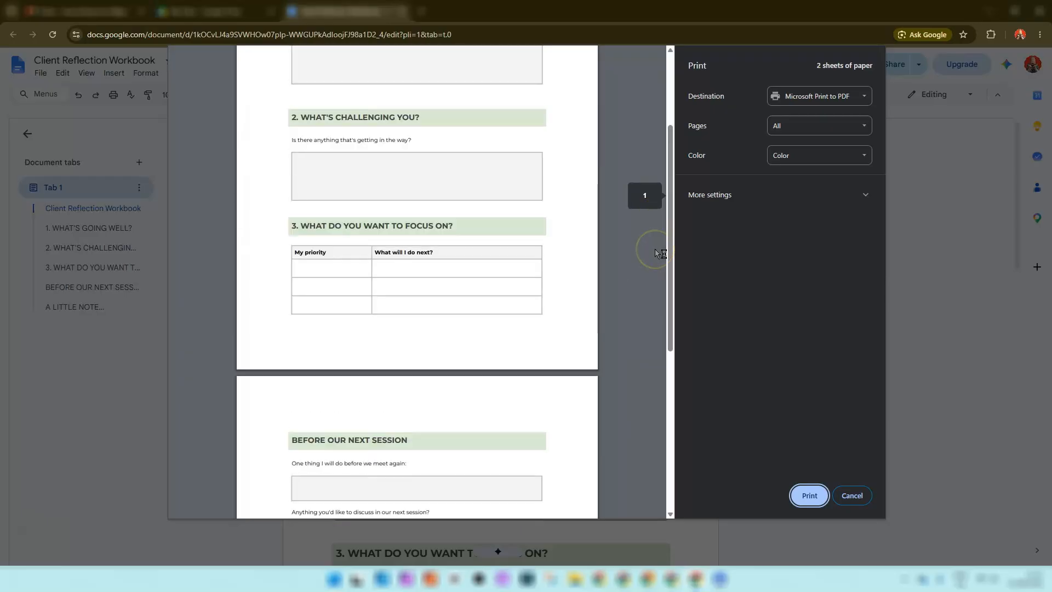